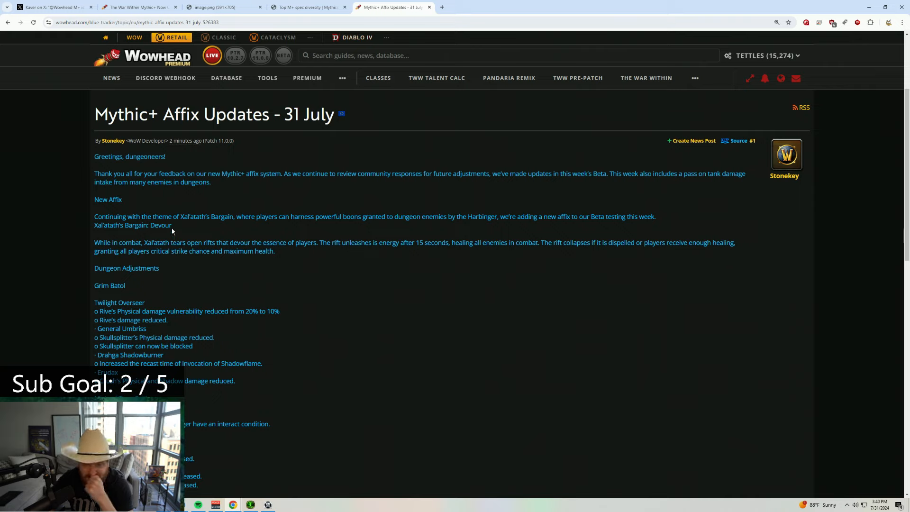
Highlight the Devour affix description: healing all enemies in combat, the rift collapse condition and its player buffs.
left_click_drag(172, 226, 94, 228)
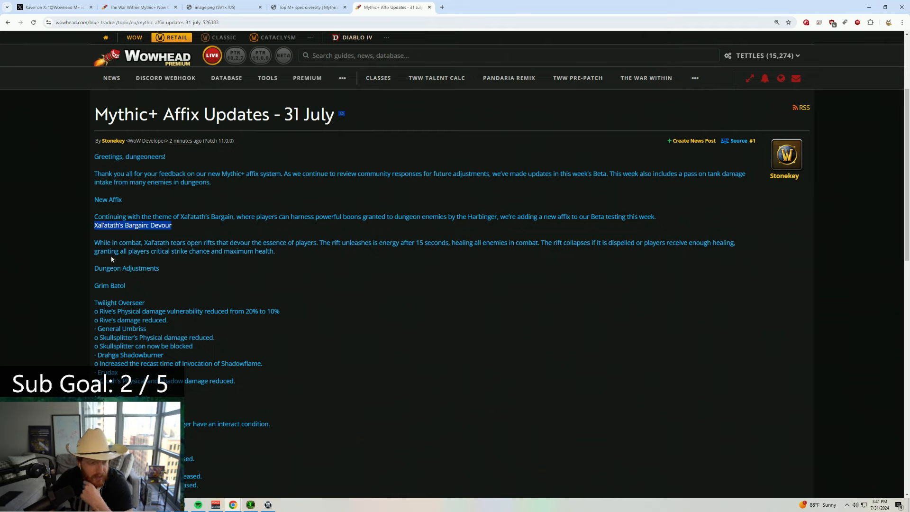
mouse_move(140, 250)
left_mouse_down()
mouse_move(297, 258)
mouse_move(151, 251)
left_mouse_up()
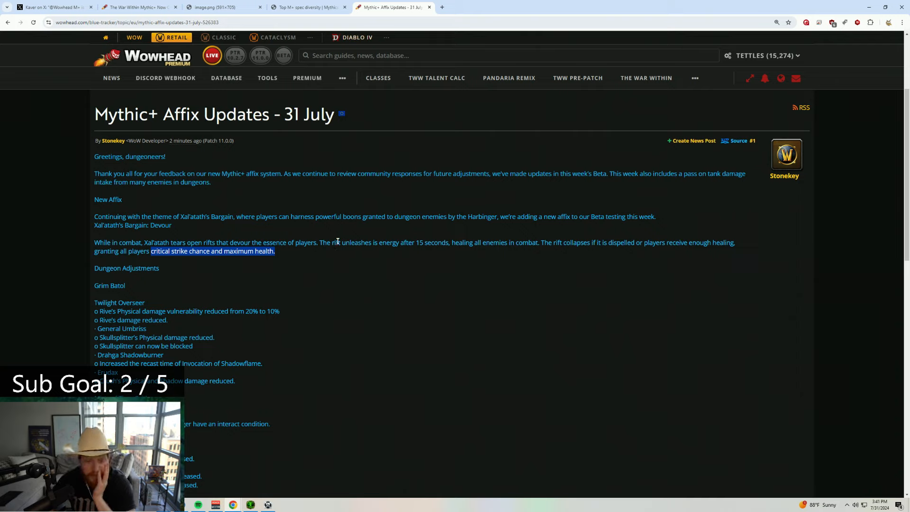
left_click_drag(451, 243, 541, 244)
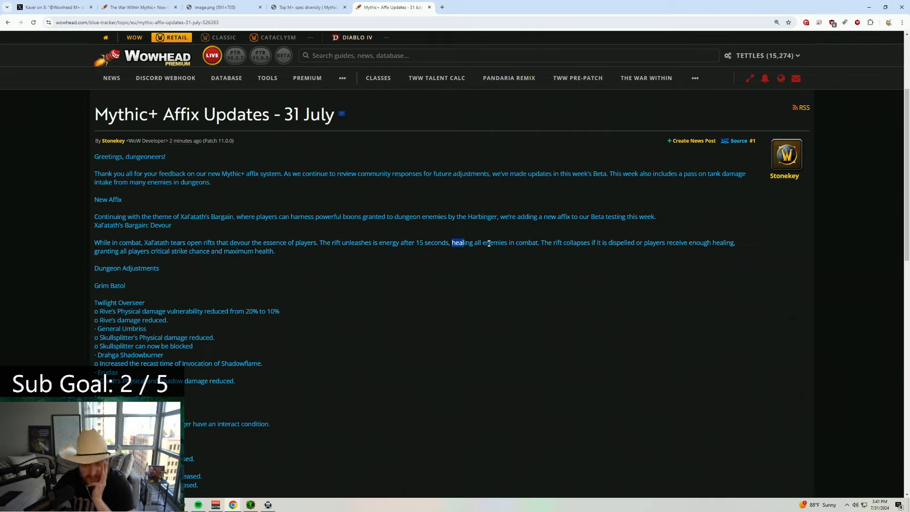
left_click(541, 243)
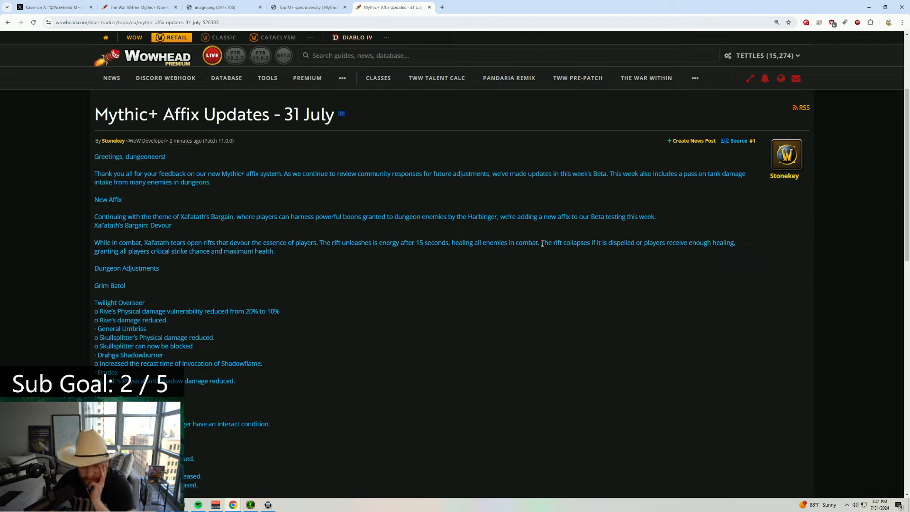
left_click_drag(542, 244, 635, 243)
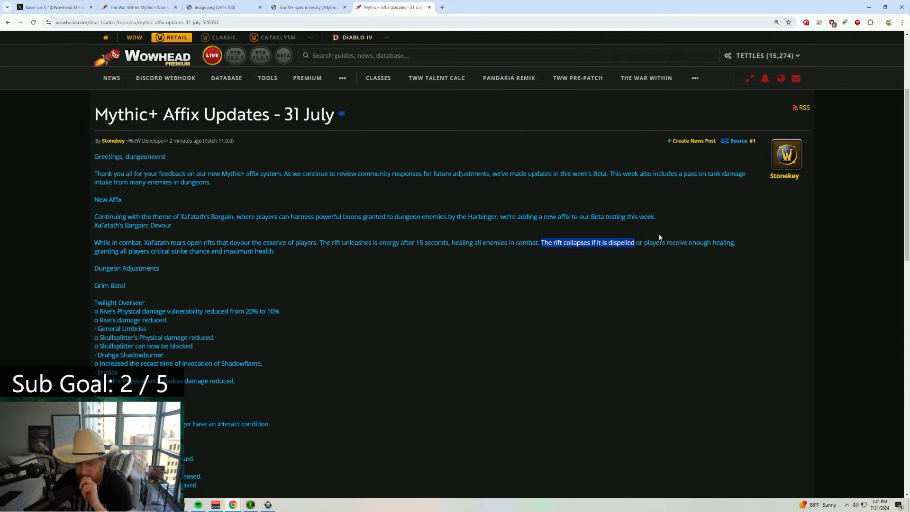
left_click(637, 243)
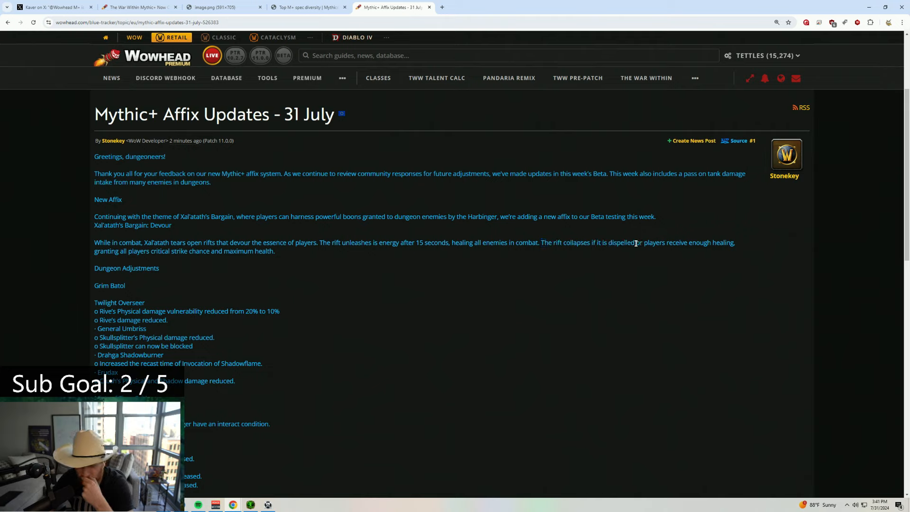
mouse_move(636, 243)
left_mouse_down()
mouse_move(149, 254)
mouse_move(283, 256)
left_mouse_up()
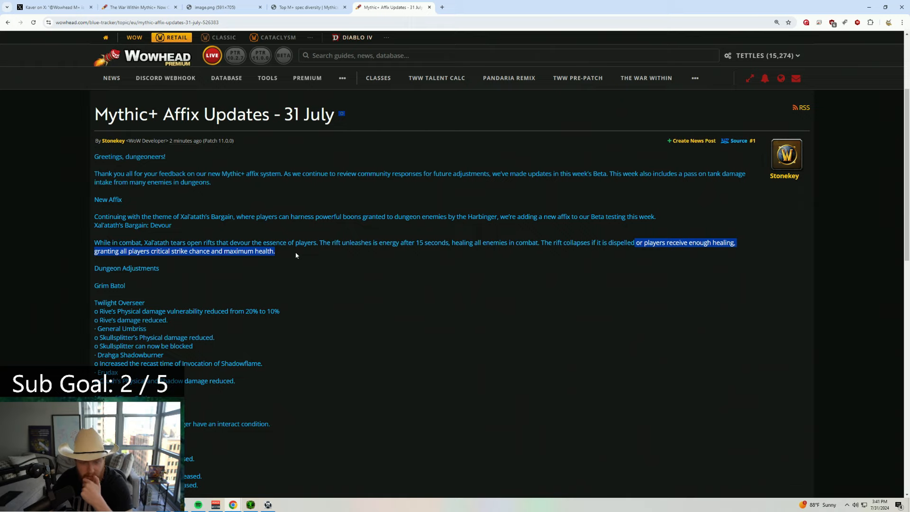
left_click(360, 258)
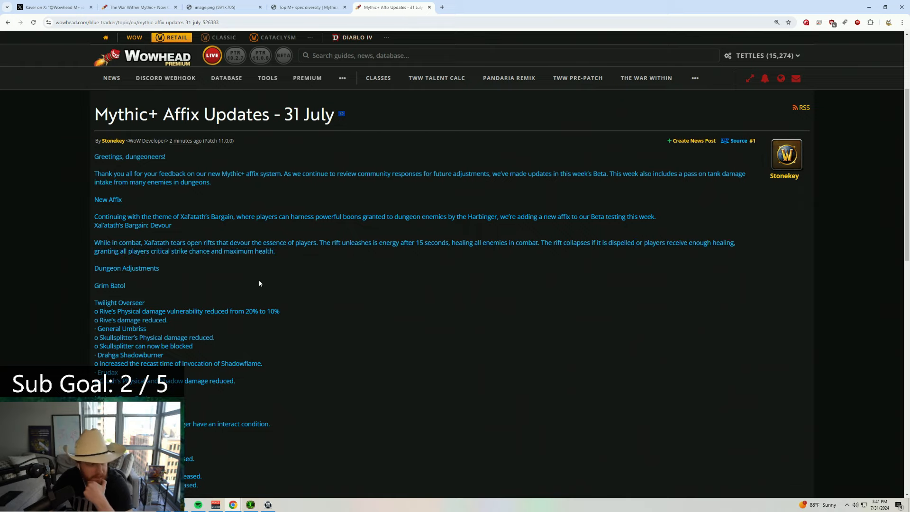
scroll(173, 282, "down", 1)
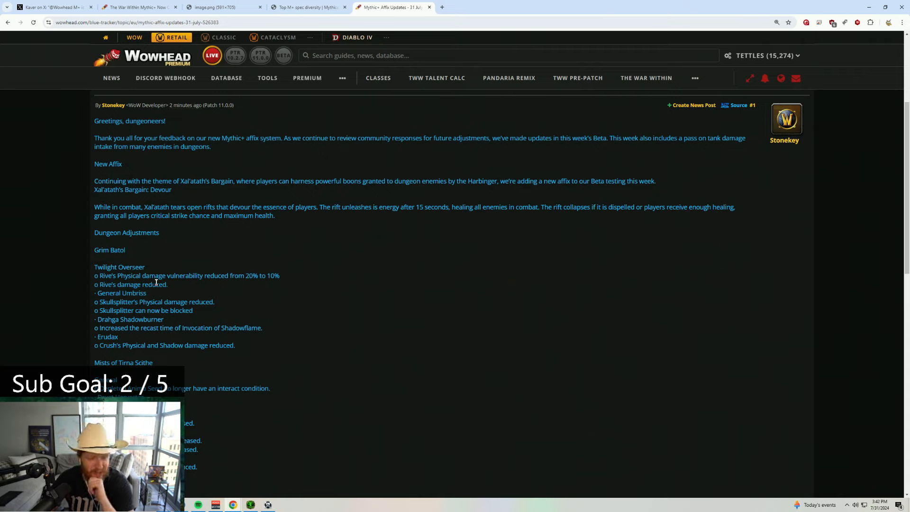
Re-highlight the rift details: 15-second energy, enemy healing, and the critical strike and maximum health buff.
left_click_drag(275, 215, 112, 215)
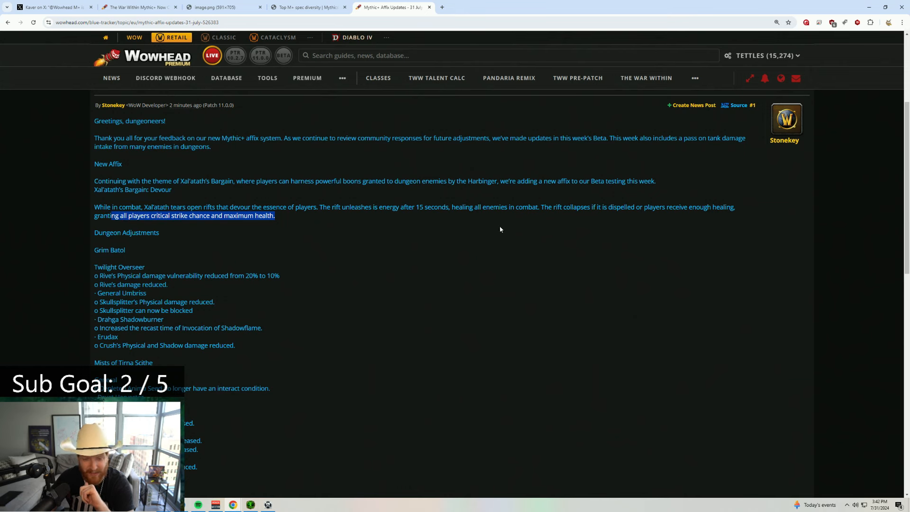
mouse_move(451, 207)
left_mouse_down()
mouse_move(494, 207)
mouse_move(275, 216)
left_mouse_up()
left_click(534, 207)
left_click_drag(541, 207, 451, 207)
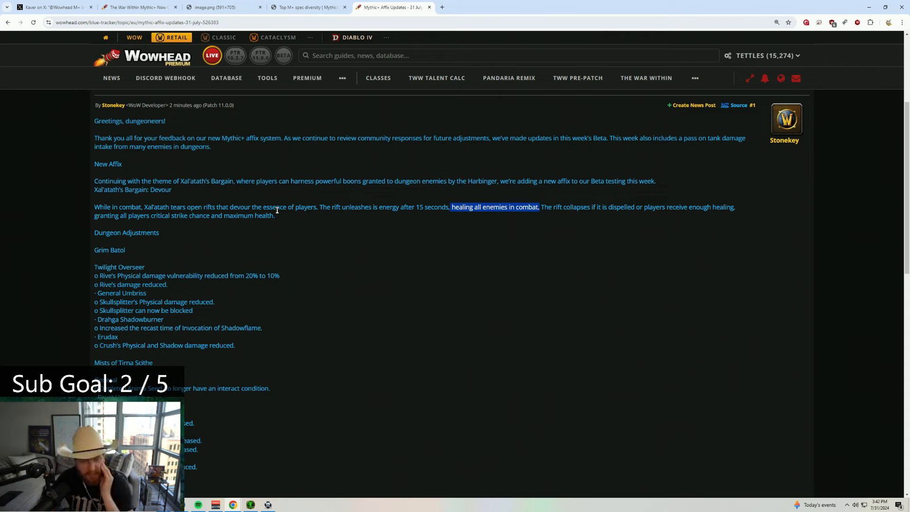
left_click_drag(321, 207, 450, 208)
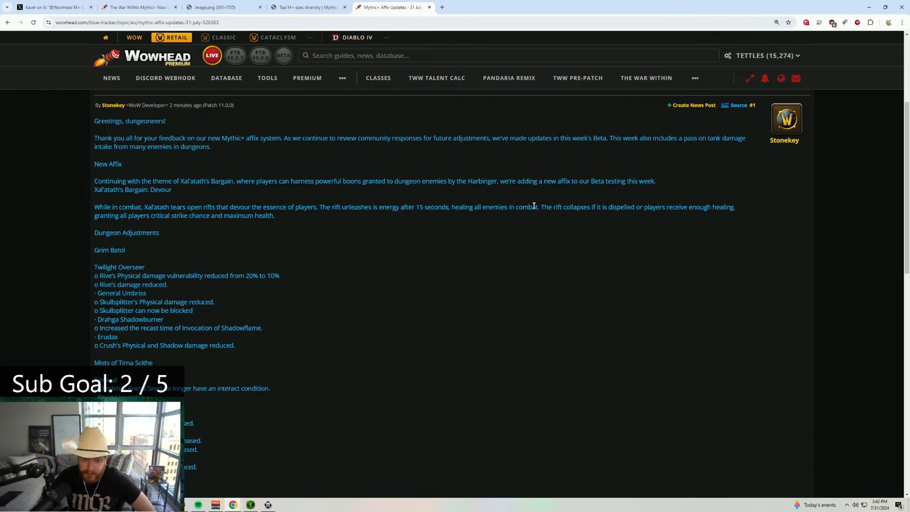
left_click_drag(539, 207, 452, 207)
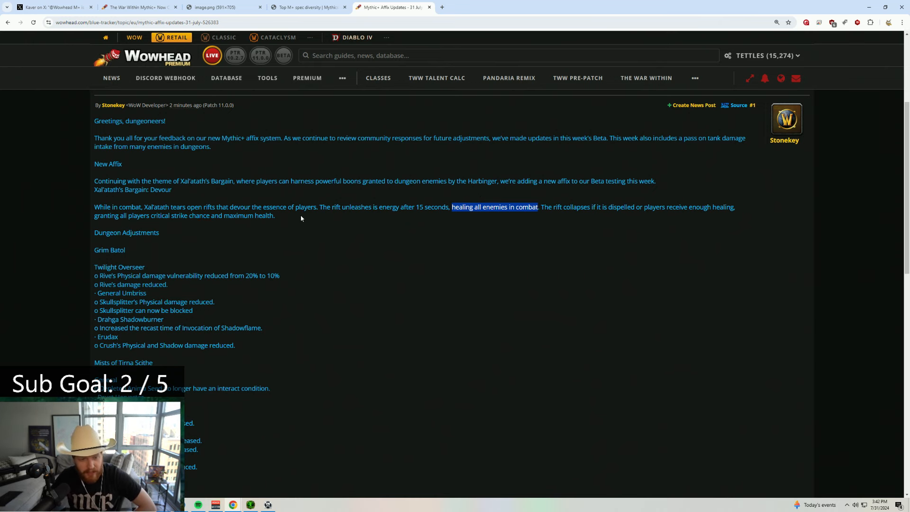
left_click_drag(301, 217, 319, 207)
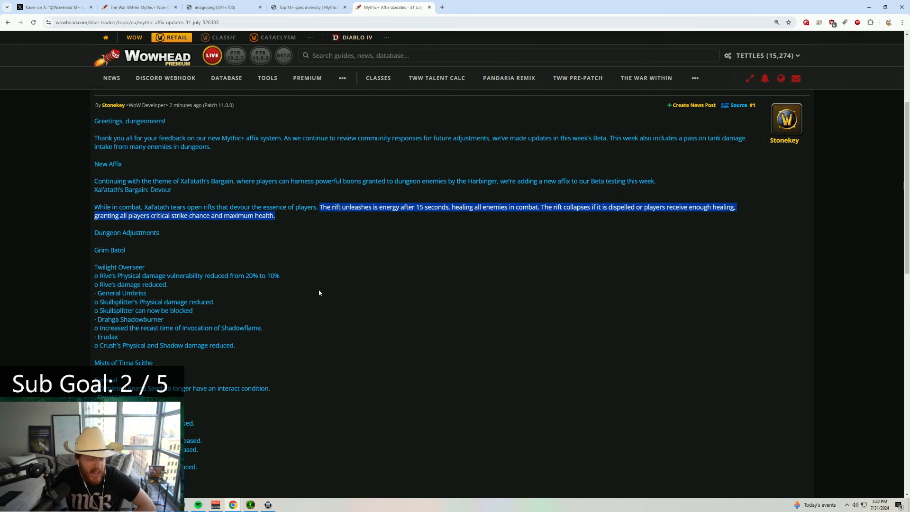
scroll(319, 291, "up", 3)
scroll(319, 292, "down", 2)
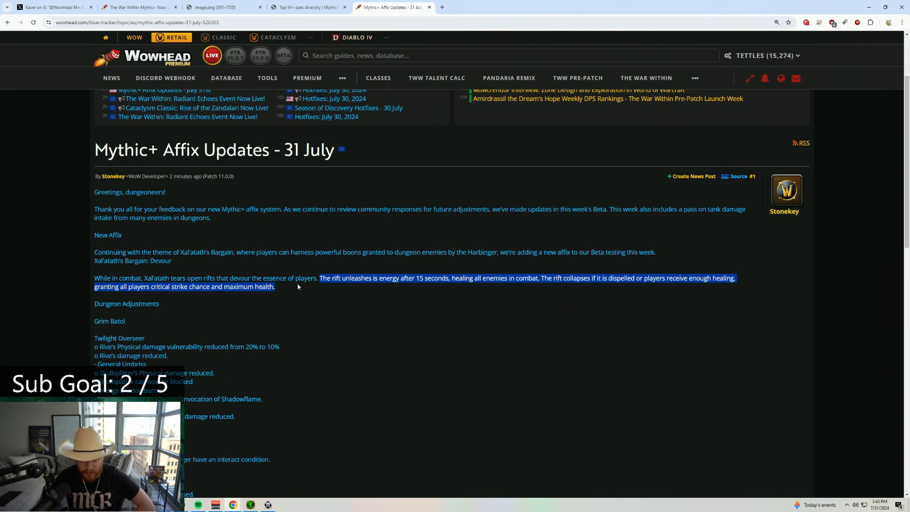
left_click(313, 277)
left_click_drag(275, 286, 364, 278)
left_click(334, 286)
left_click_drag(275, 287, 319, 279)
left_click(327, 321)
scroll(314, 331, "down", 3)
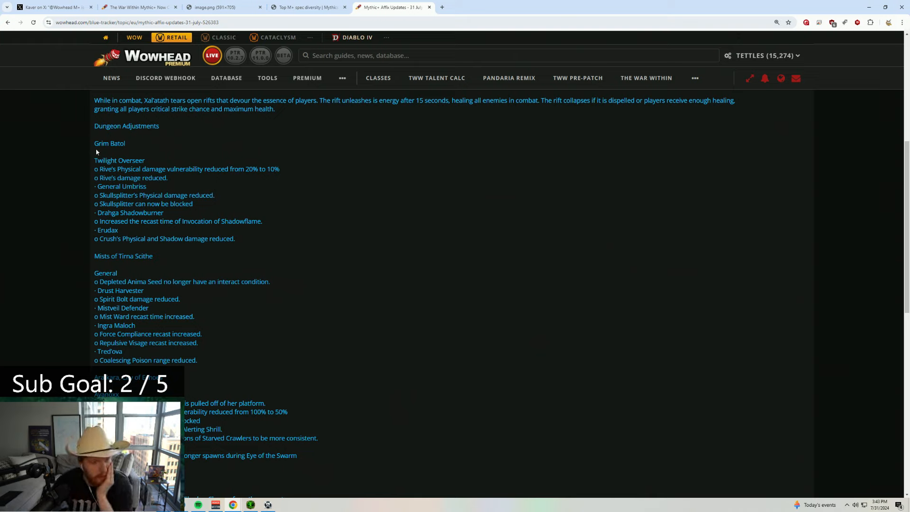
Highlight Rive's Physical vulnerability reduced from 20% to 10% and damage reduction, then bring up World of Warcraft.
mouse_move(94, 169)
left_mouse_down()
mouse_move(265, 167)
mouse_move(120, 162)
left_mouse_up()
left_click(297, 168)
left_click(113, 169)
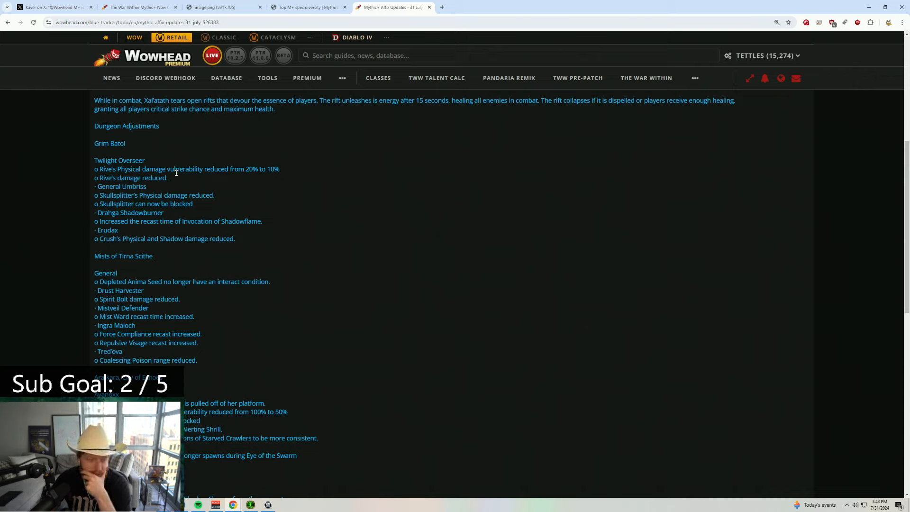
left_click_drag(280, 169, 103, 171)
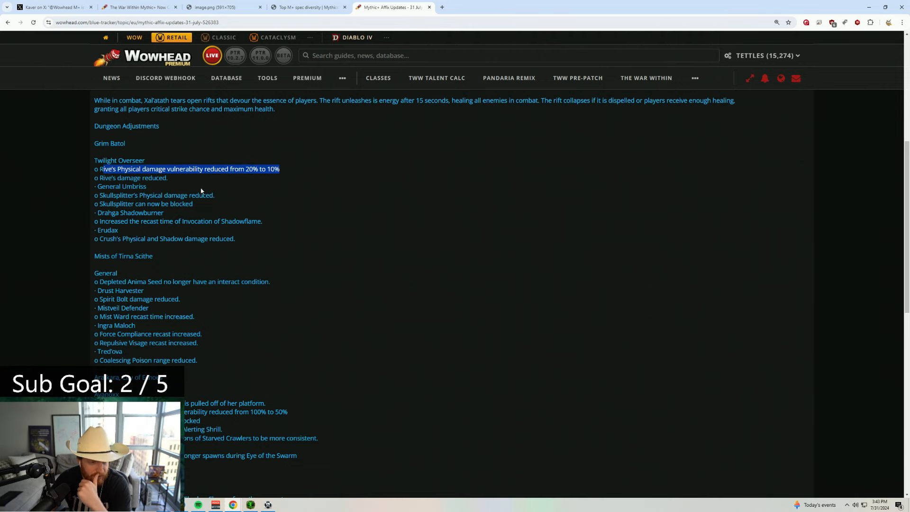
left_click_drag(168, 177, 103, 178)
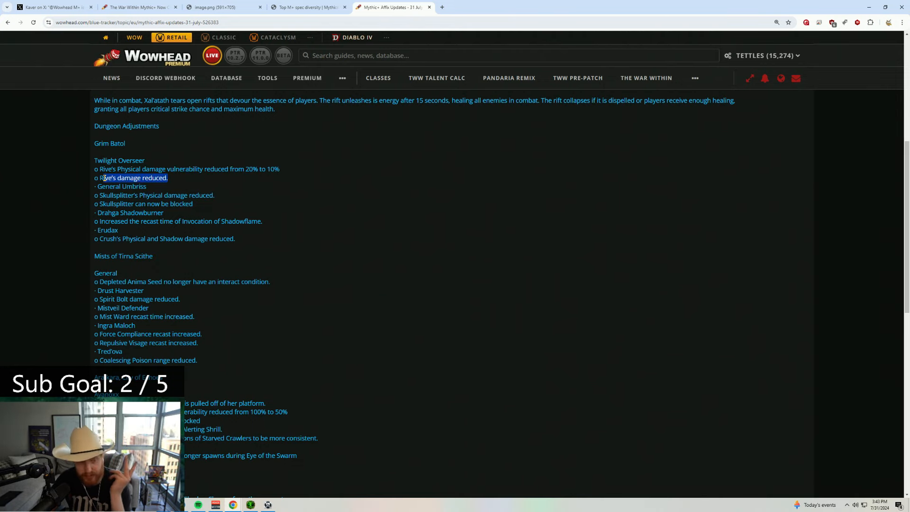
scroll(143, 167, "down", 1)
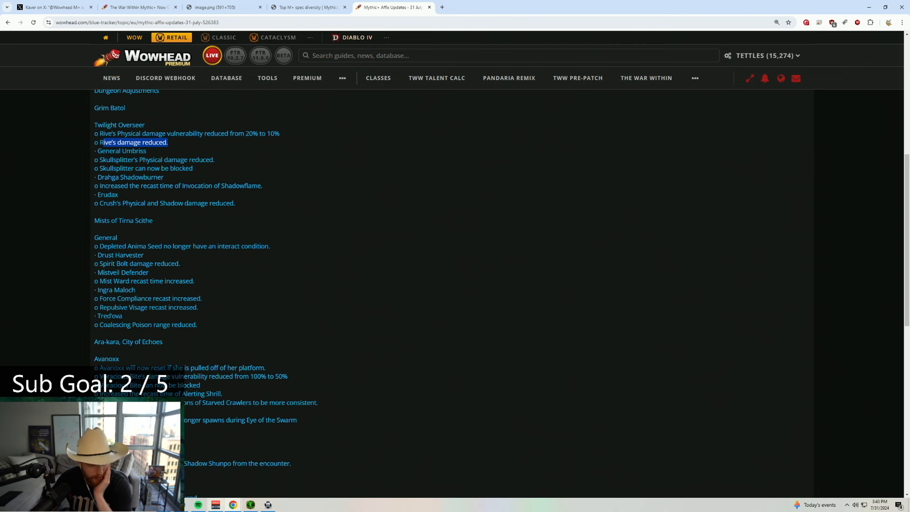
left_click(251, 505)
Dismiss the disconnect notice with Escape and Alt+Tab back to the Wowhead patch notes.
key("Escape")
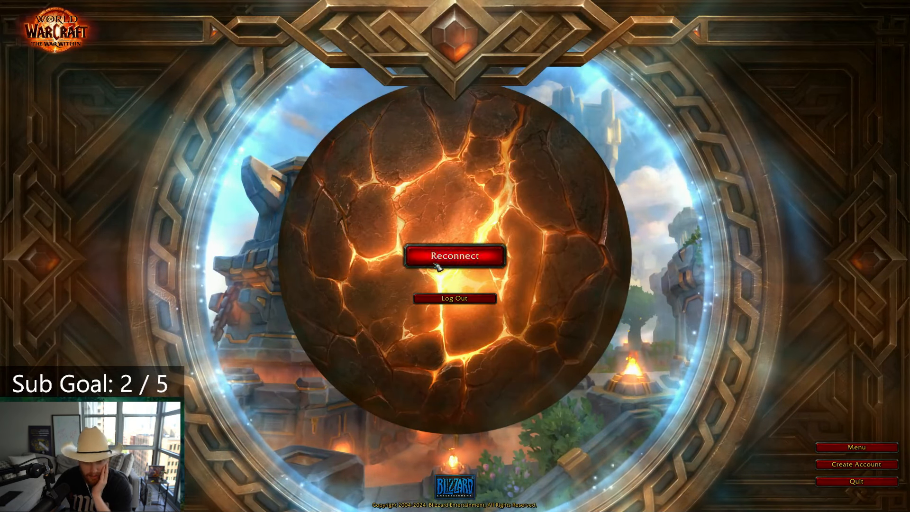
key("alt+Tab")
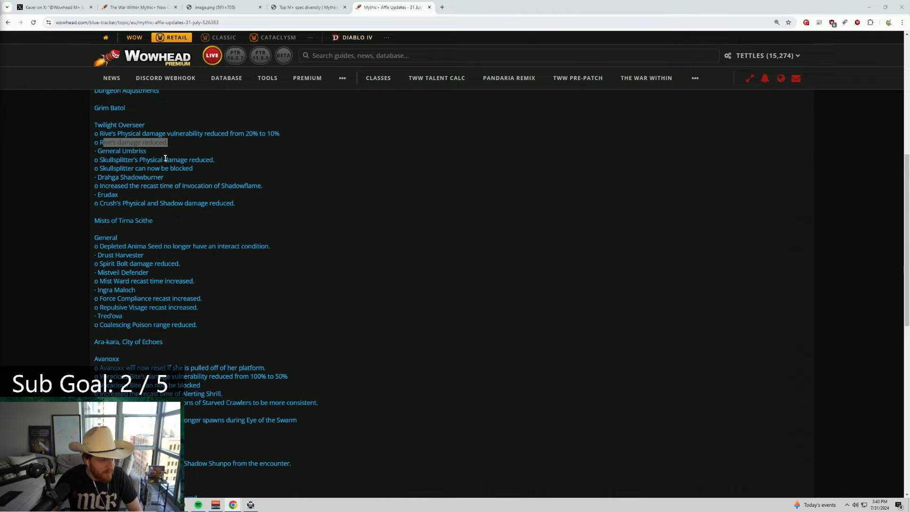
Highlight Skullsplitter's Physical damage reduction line in the Grim Batol notes.
mouse_move(103, 159)
left_mouse_down()
mouse_move(204, 161)
mouse_move(74, 160)
left_mouse_up()
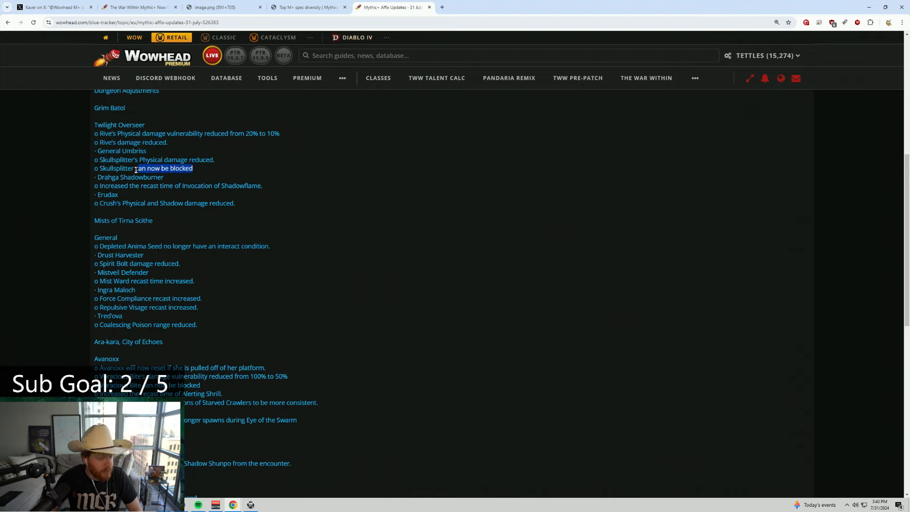
left_click(95, 163)
left_click_drag(95, 163, 206, 161)
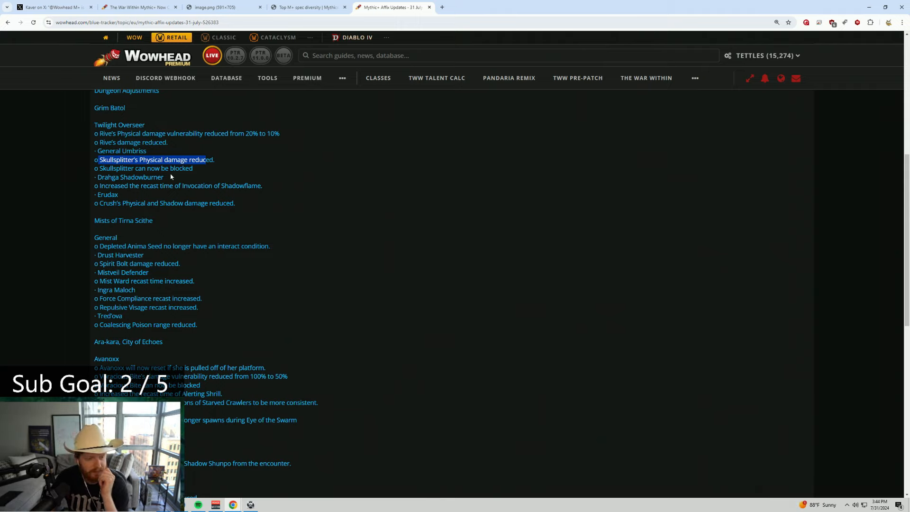
Highlight the Drahga Shadowburner boss name and the Invocation of Shadowflame recast change.
left_click_drag(169, 179, 139, 178)
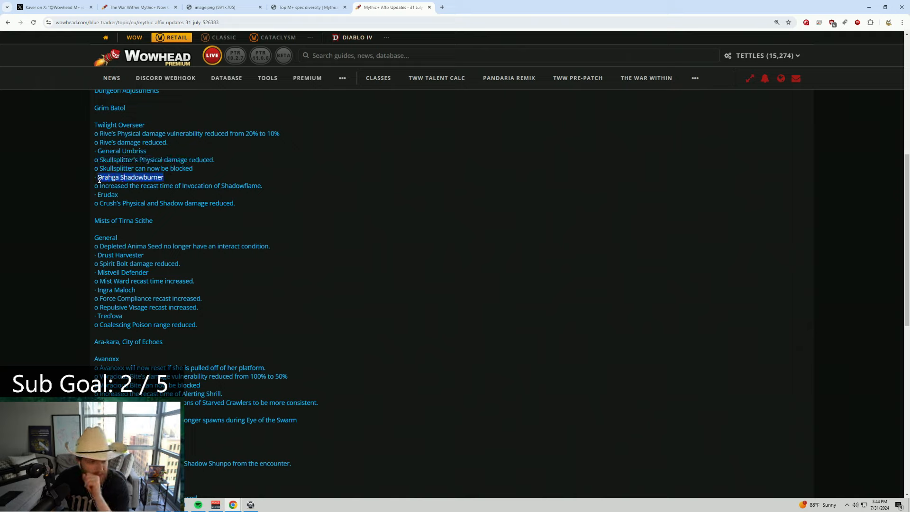
left_click_drag(97, 177, 161, 183)
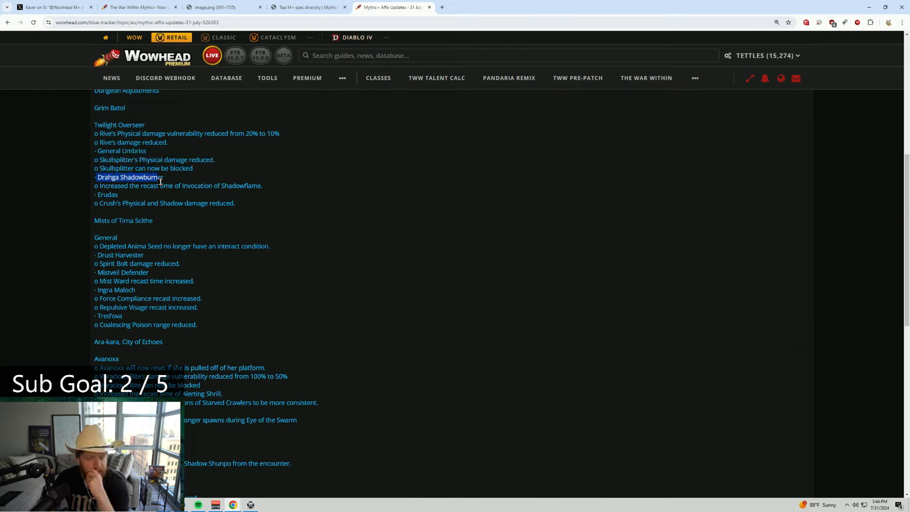
left_click(134, 186)
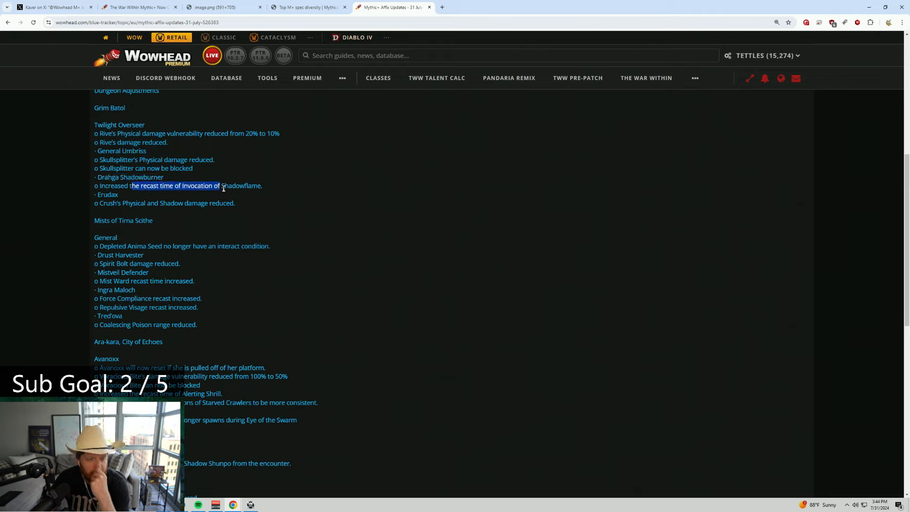
left_click_drag(133, 186, 239, 186)
left_click(275, 192)
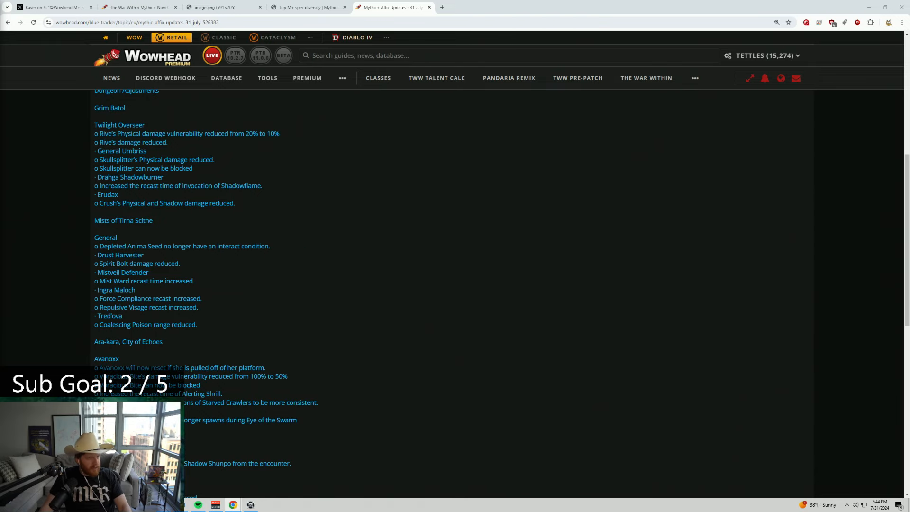
Open Drahga Shadowburner's NPC page in a new tab, checking the Invocation of Shadowflame line against the notes.
left_click(131, 176)
scroll(223, 227, "up", 2)
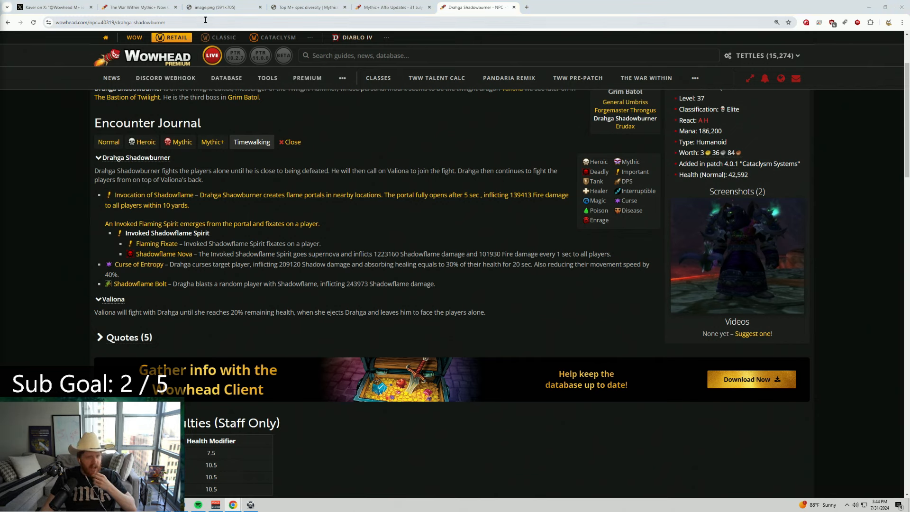
left_click(390, 7)
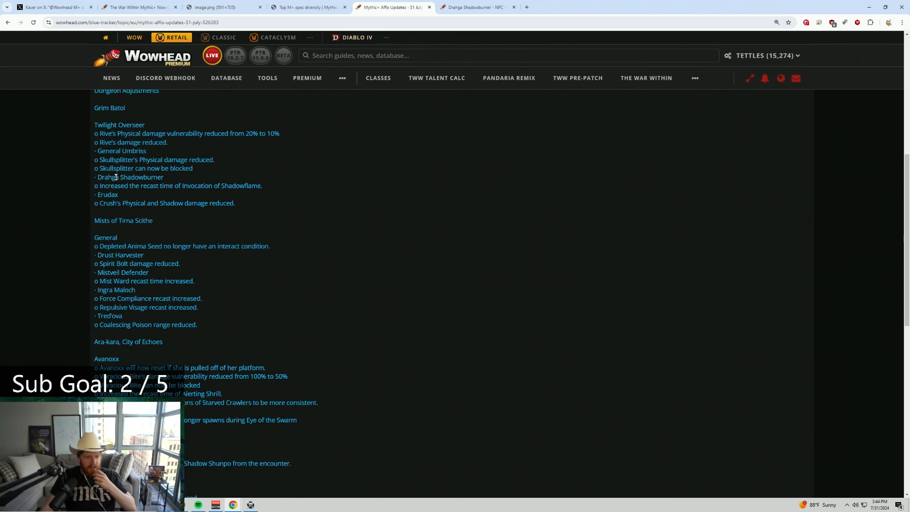
left_click_drag(98, 186, 261, 186)
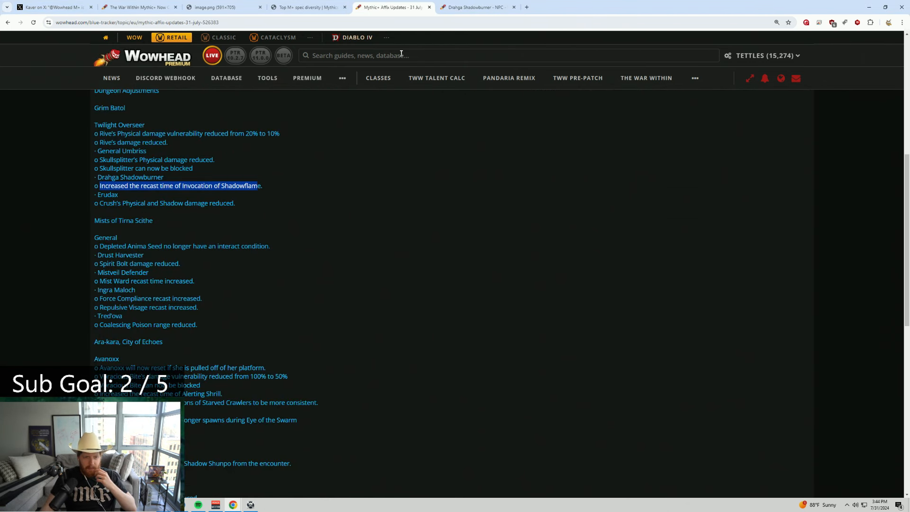
left_click(472, 7)
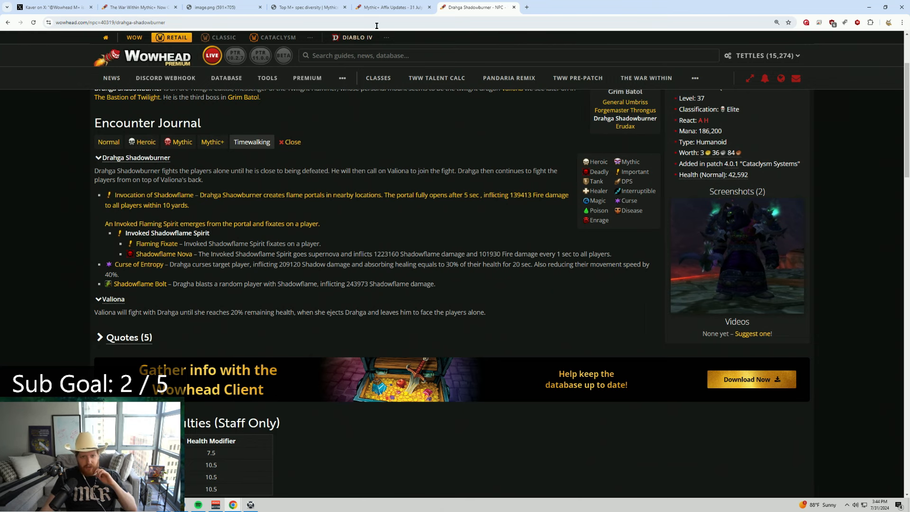
Switch through the browser tabs back to the Mythic+ Affix Updates notes.
left_click(306, 7)
left_click(219, 7)
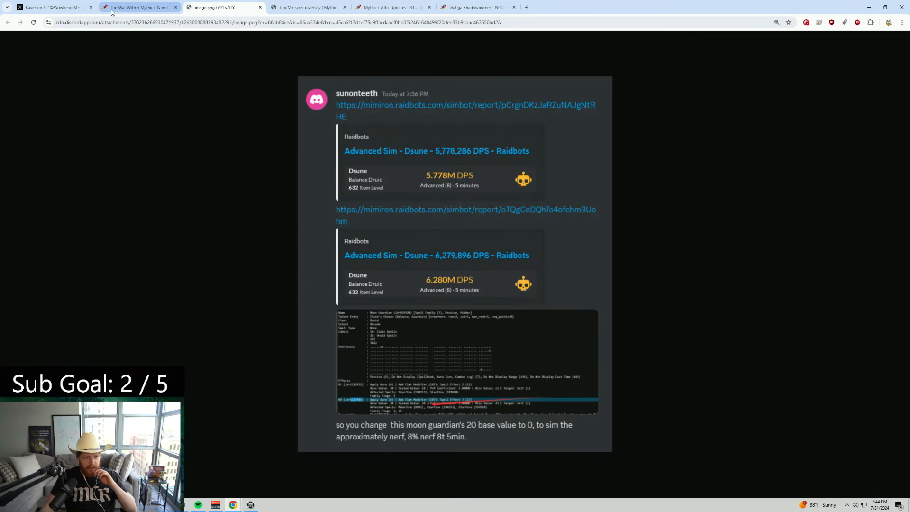
left_click(393, 7)
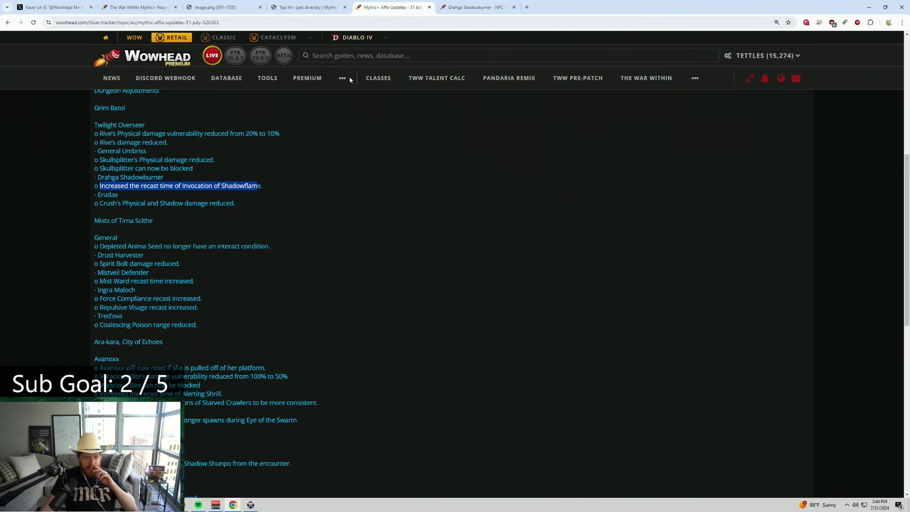
Deselect the Invocation of Shadowflame line and highlight Erudax's Crush Physical and Shadow damage reduction.
left_click(136, 180)
triple_click(117, 185)
left_click(235, 204)
left_click_drag(235, 204, 105, 202)
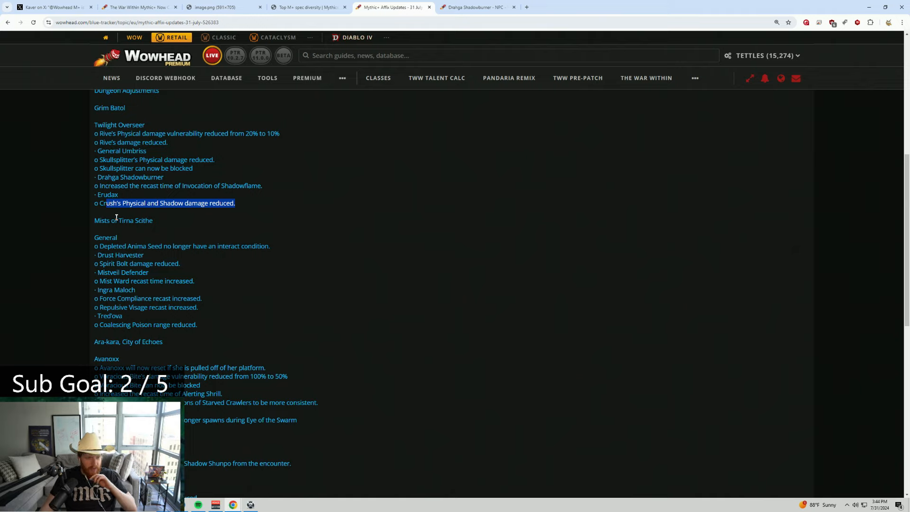
left_click(235, 205)
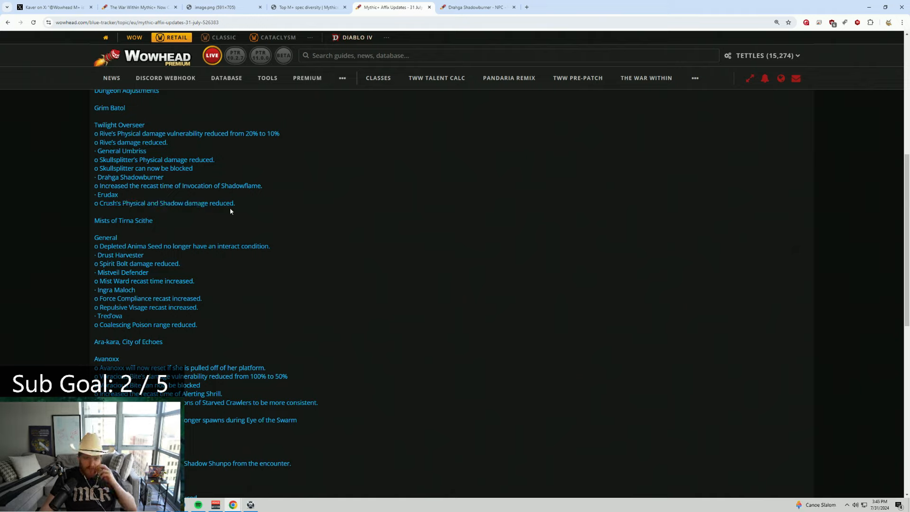
left_click_drag(236, 204, 100, 203)
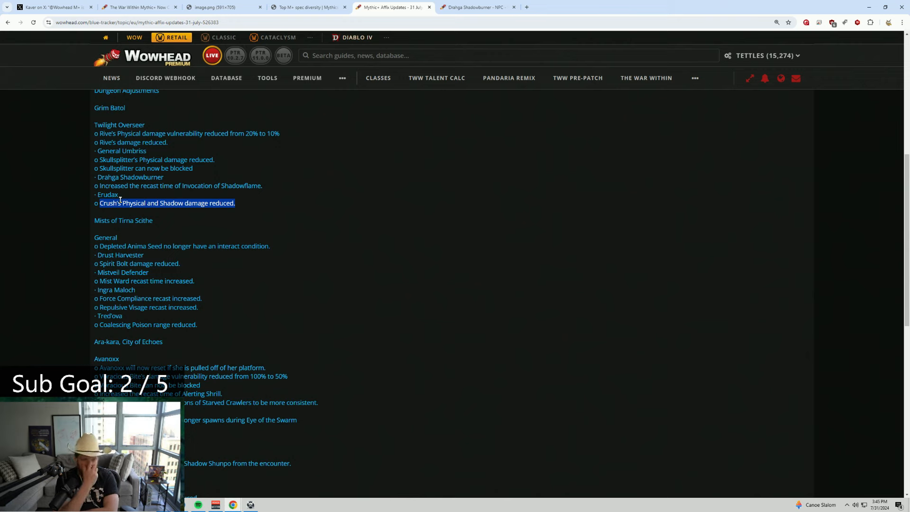
scroll(120, 199, "down", 1)
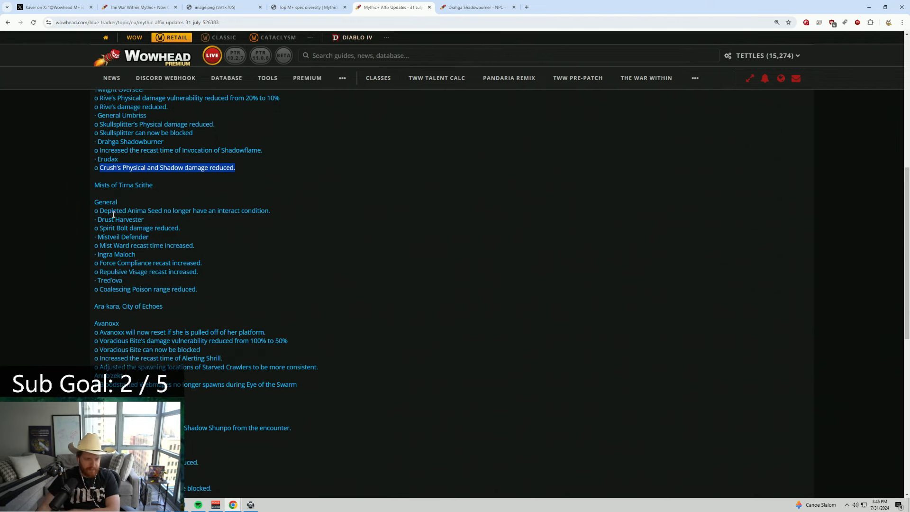
left_click_drag(100, 211, 283, 211)
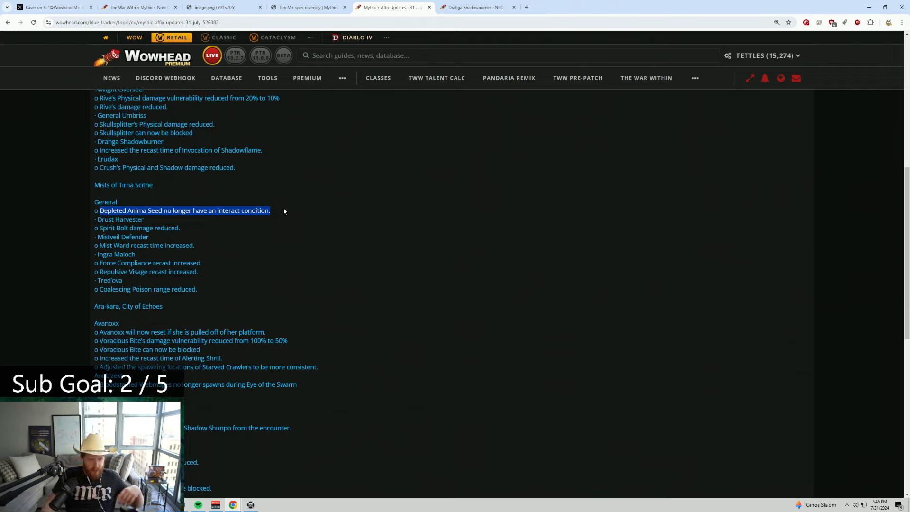
left_click_drag(181, 228, 105, 237)
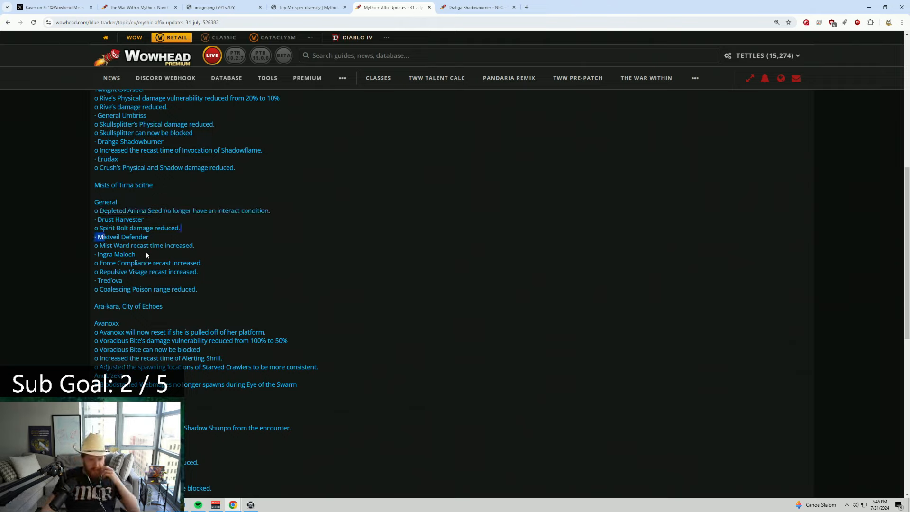
left_click_drag(195, 245, 101, 247)
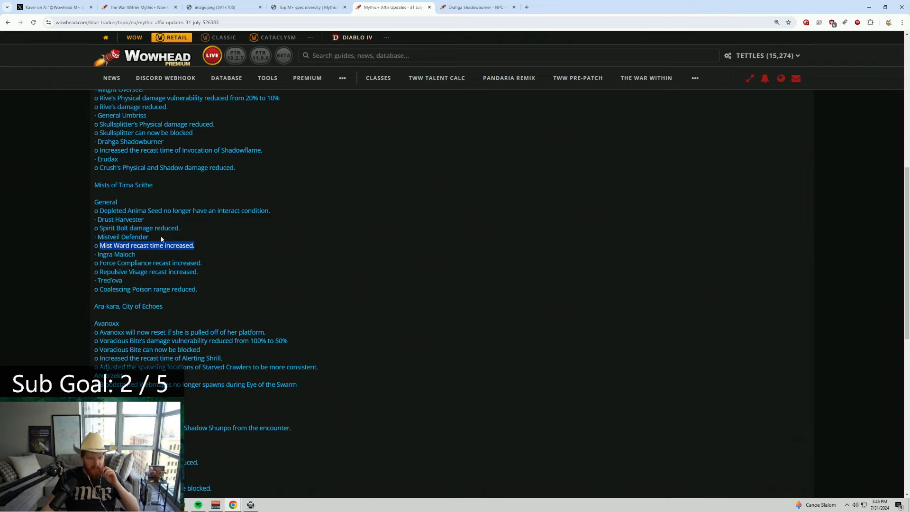
left_click_drag(185, 229, 100, 228)
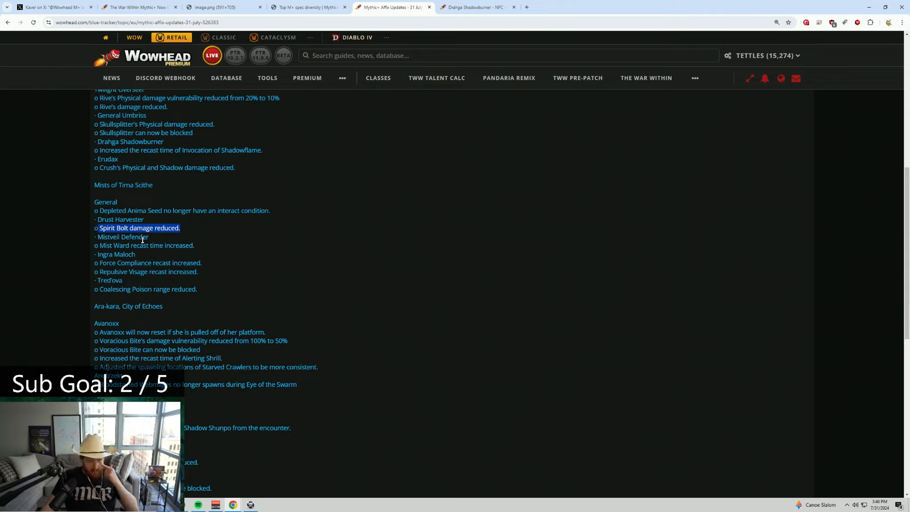
left_click_drag(117, 245, 193, 246)
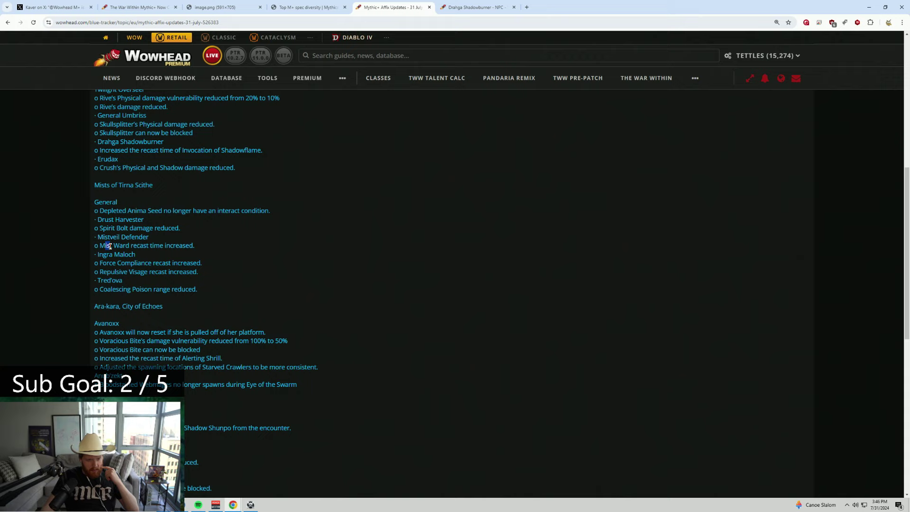
left_click(205, 248)
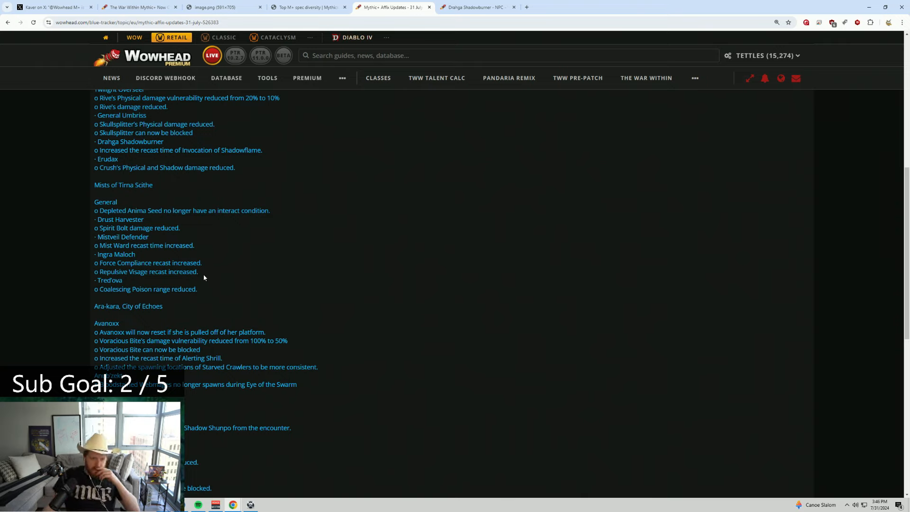
left_click_drag(203, 273, 76, 263)
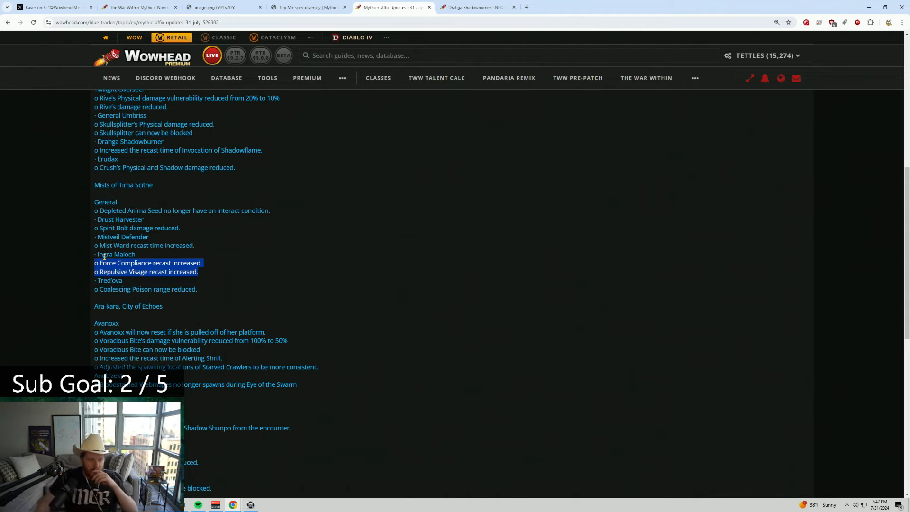
left_click(208, 268)
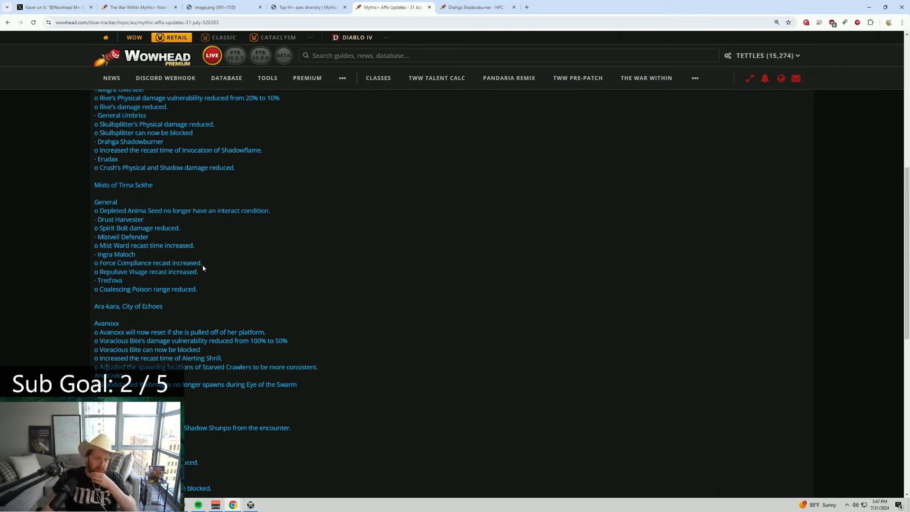
left_click_drag(203, 264, 98, 263)
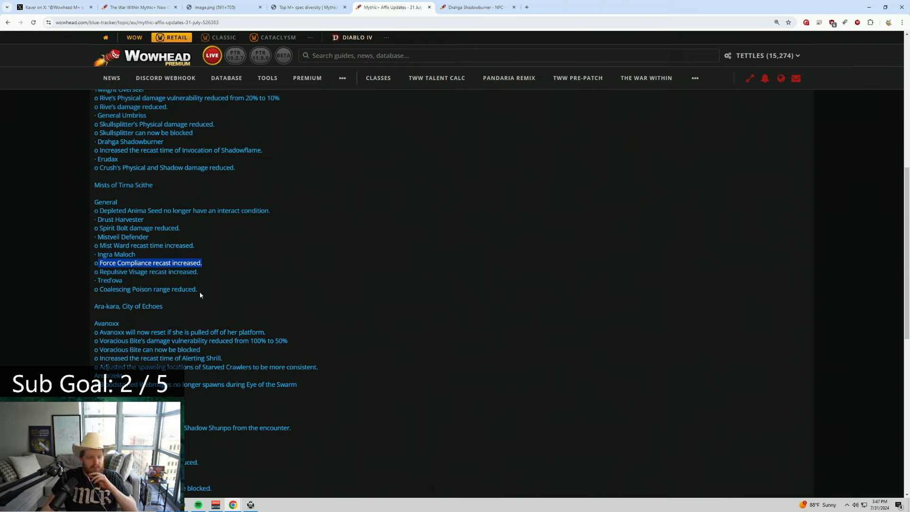
left_click_drag(199, 294, 143, 290)
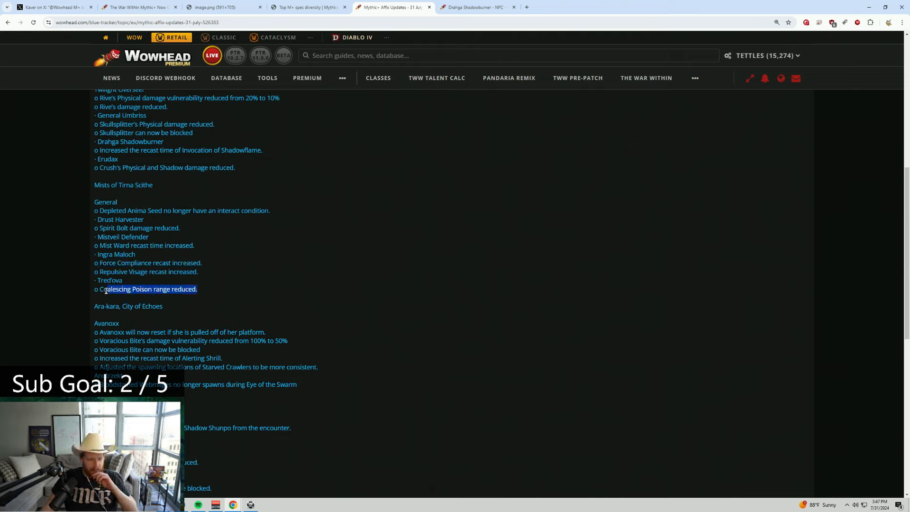
left_click_drag(104, 291, 100, 290)
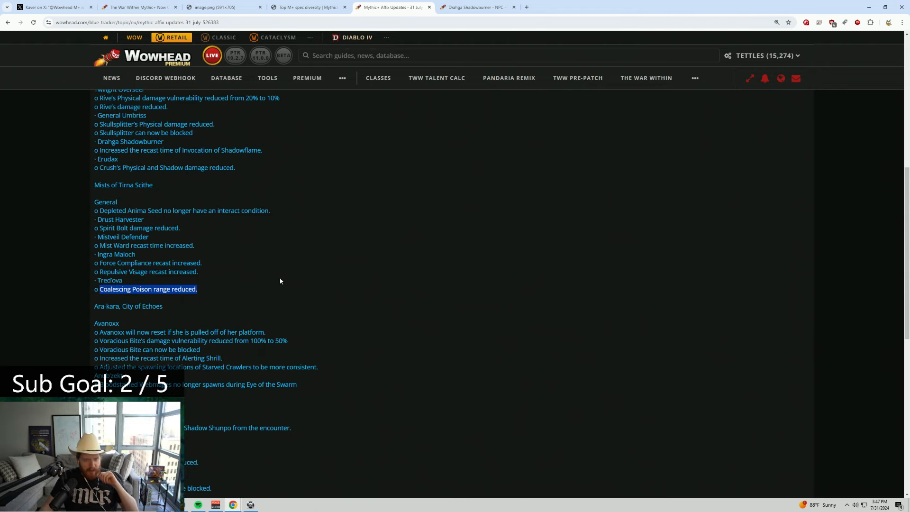
scroll(281, 281, "down", 2)
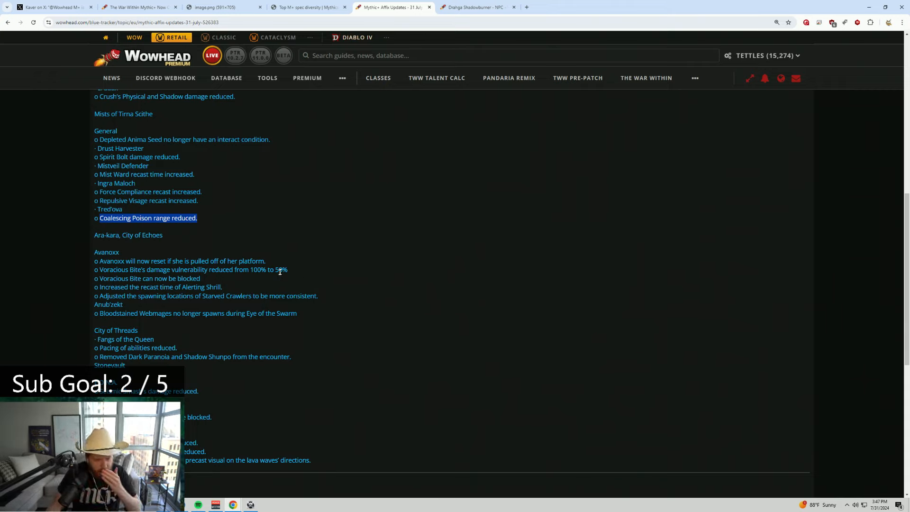
mouse_move(266, 261)
left_mouse_down()
mouse_move(98, 260)
mouse_move(226, 279)
mouse_move(287, 271)
left_mouse_up()
left_click(98, 271)
mouse_move(206, 286)
left_mouse_down()
mouse_move(104, 278)
mouse_move(226, 292)
left_mouse_up()
left_click(97, 288)
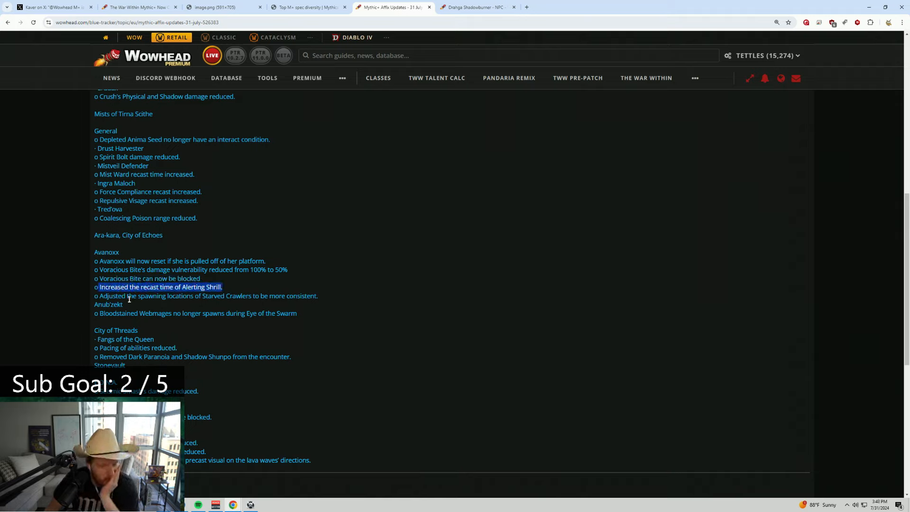
mouse_move(107, 296)
left_mouse_down()
mouse_move(264, 305)
mouse_move(275, 296)
left_mouse_up()
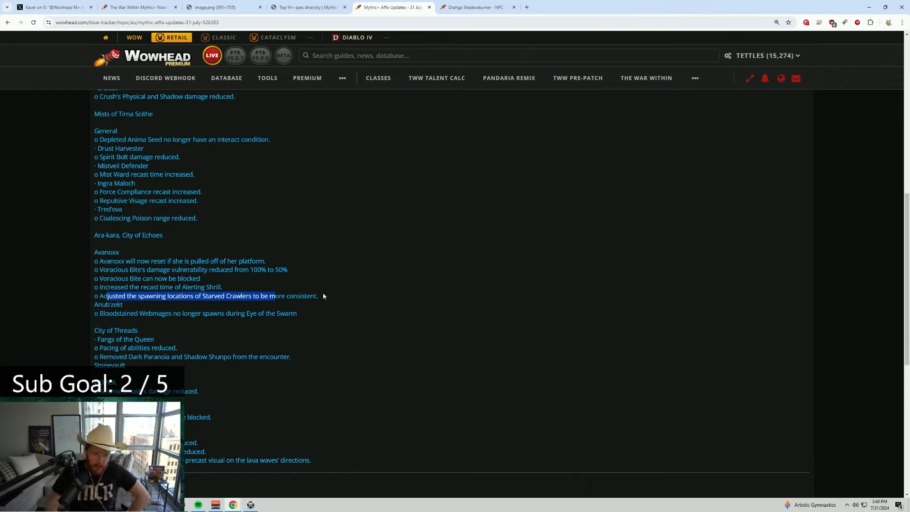
left_click_drag(266, 261, 100, 261)
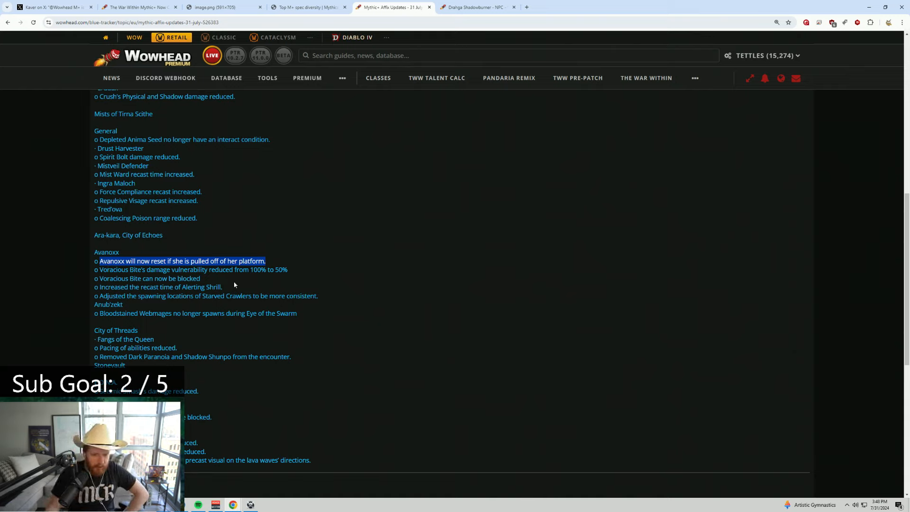
left_click_drag(224, 286, 98, 288)
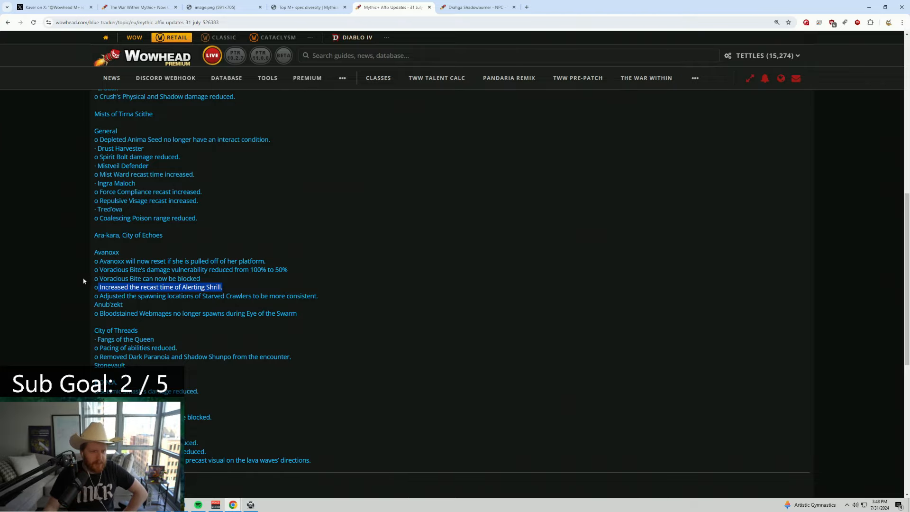
scroll(200, 224, "up", 3)
scroll(200, 223, "up", 2)
scroll(192, 256, "down", 4)
scroll(181, 294, "down", 1)
Highlight the Alerting Shrill note and the Starved Crawlers spawning note.
left_click(167, 261)
left_click_drag(233, 255, 93, 251)
left_click(109, 262)
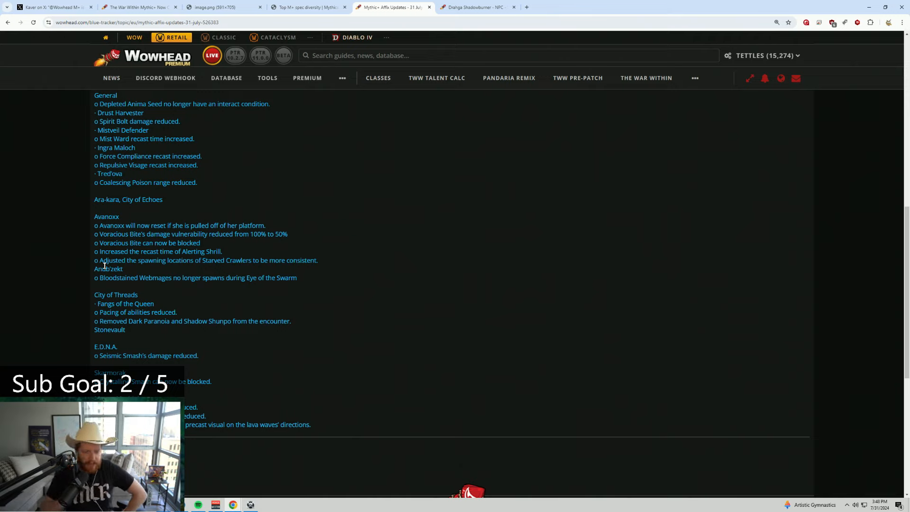
left_click_drag(94, 261, 139, 261)
left_click(331, 277)
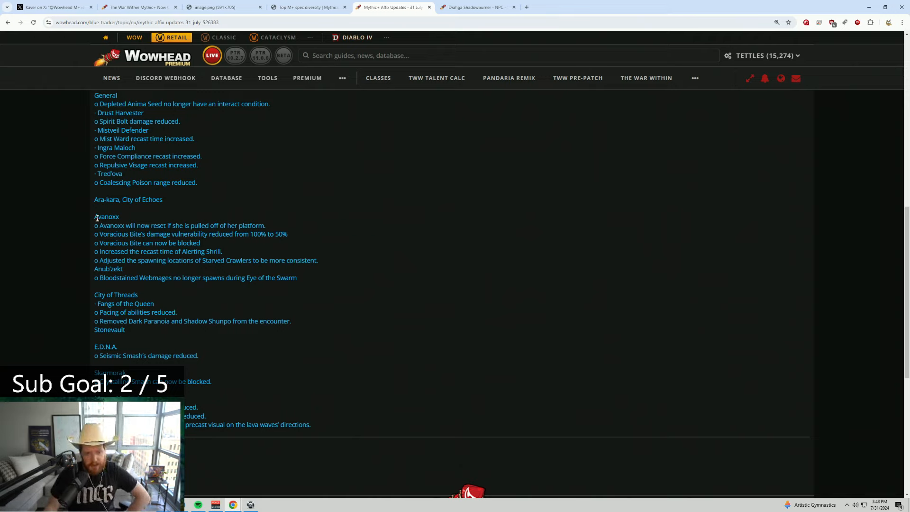
Highlight the Avanoxx platform reset note and Anub'zekt's Bloodstained Webmages line.
left_click_drag(97, 220, 270, 228)
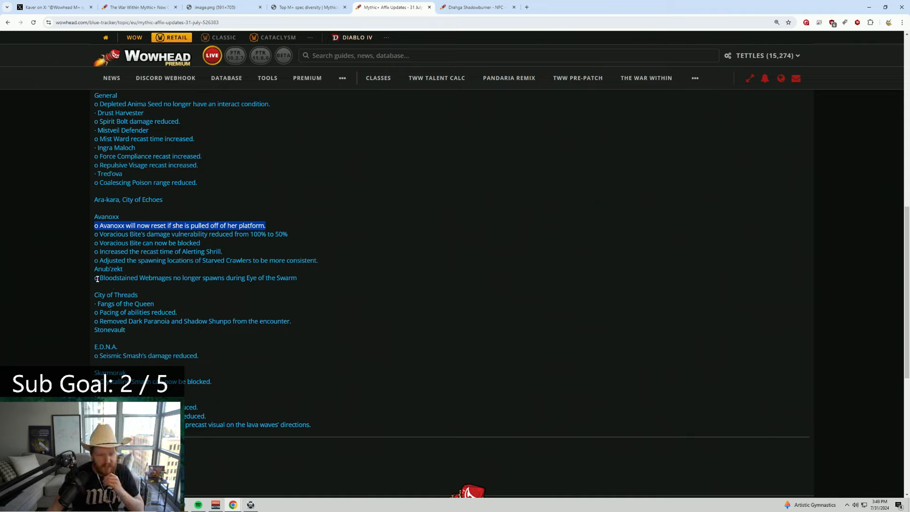
left_click_drag(94, 270, 123, 270)
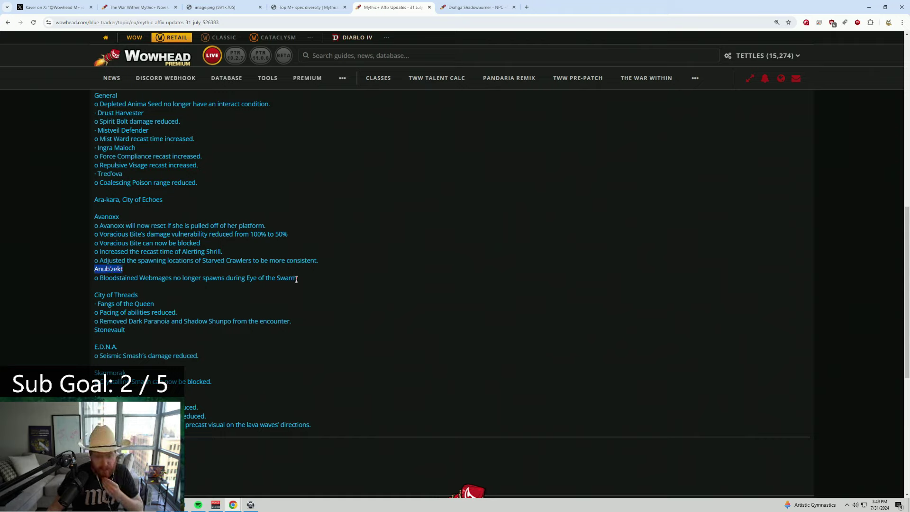
left_click_drag(297, 277, 100, 274)
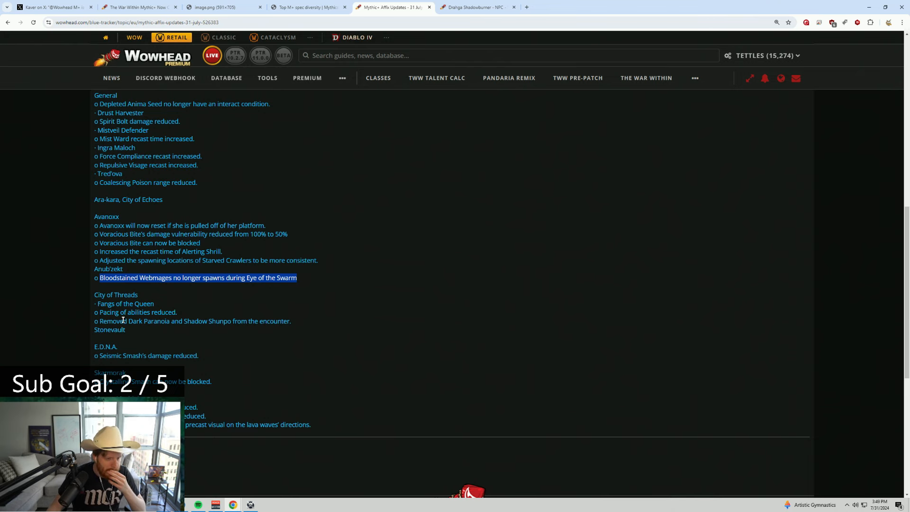
scroll(124, 320, "down", 1)
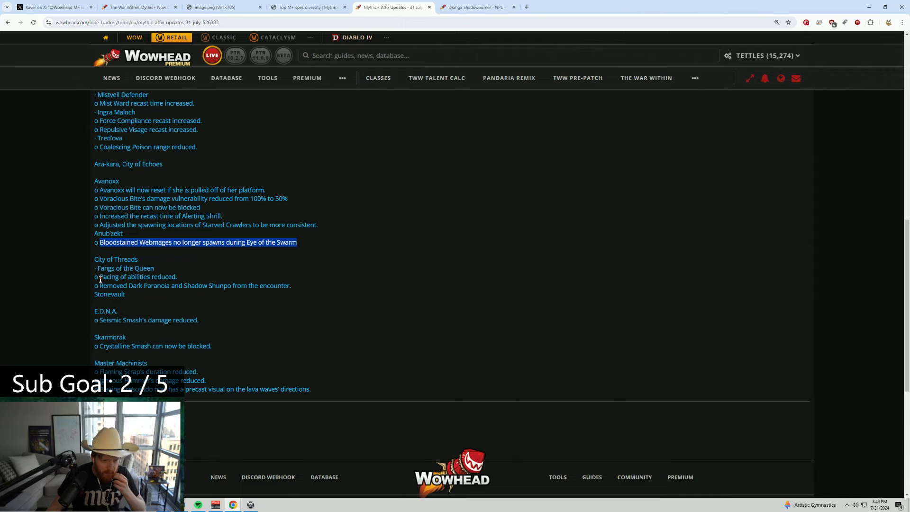
left_click_drag(99, 279, 156, 277)
left_click(134, 290)
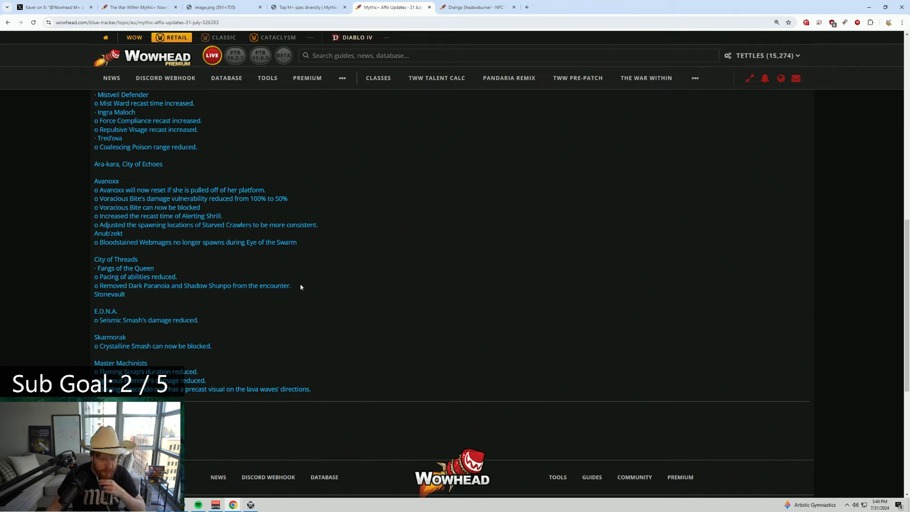
left_click_drag(301, 286, 104, 269)
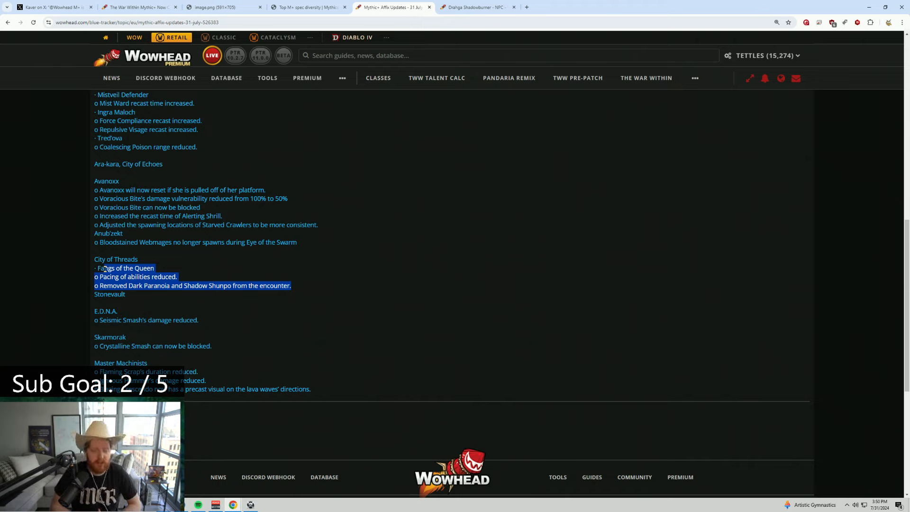
left_click(177, 276)
left_click_drag(178, 276, 101, 278)
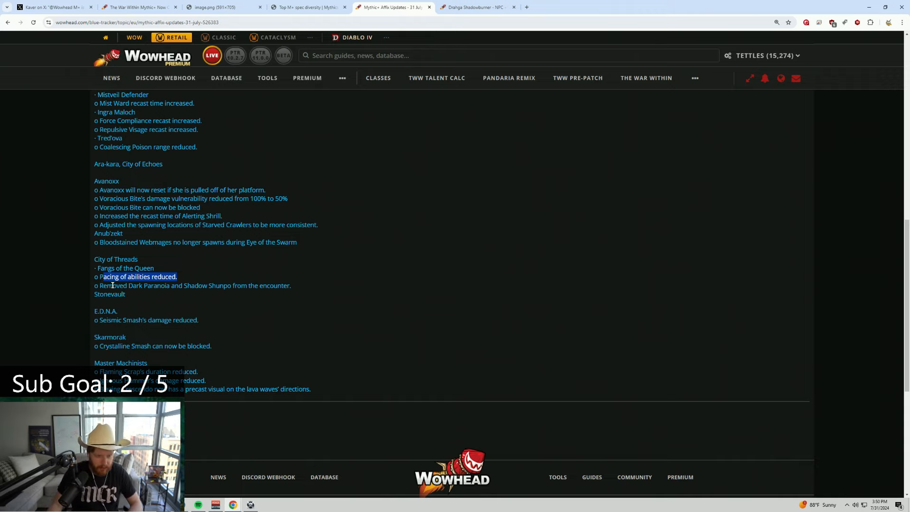
left_click_drag(117, 285, 152, 289)
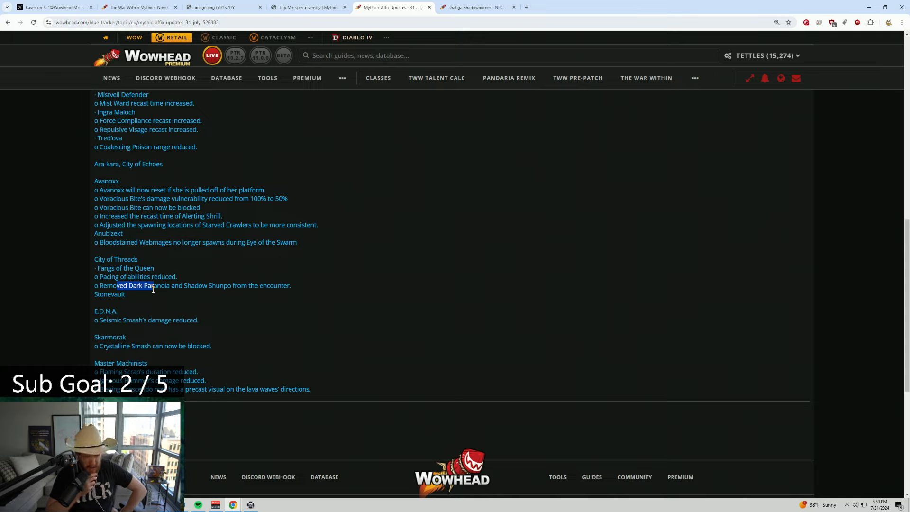
mouse_move(235, 285)
left_mouse_down()
mouse_move(183, 285)
mouse_move(233, 285)
left_mouse_up()
left_click(173, 284)
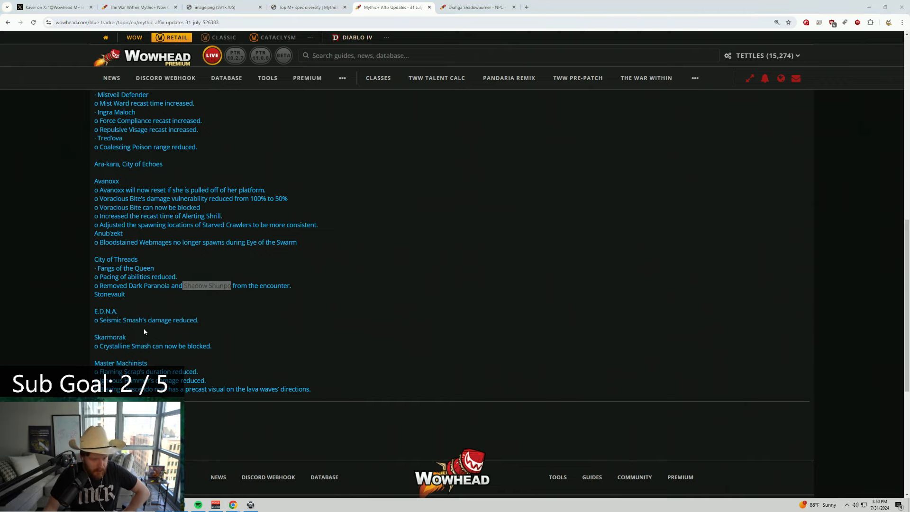
left_click_drag(101, 321, 204, 320)
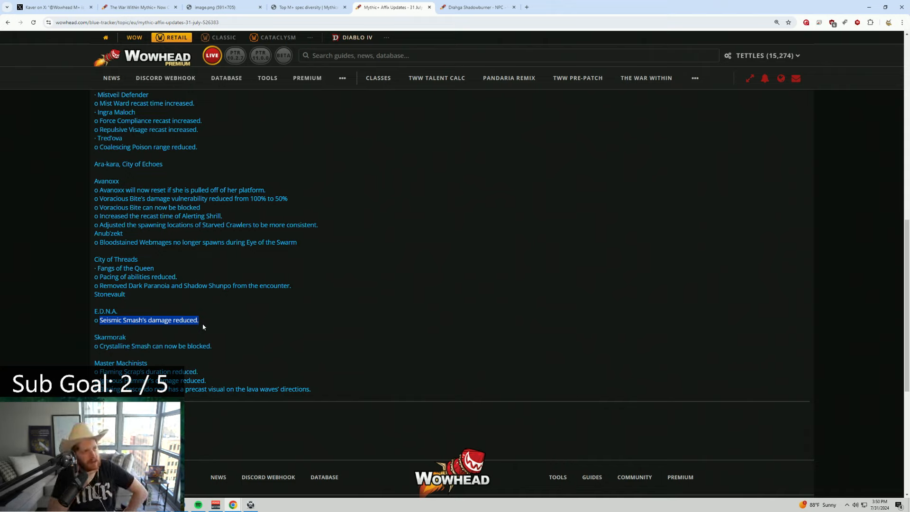
double_click(108, 294)
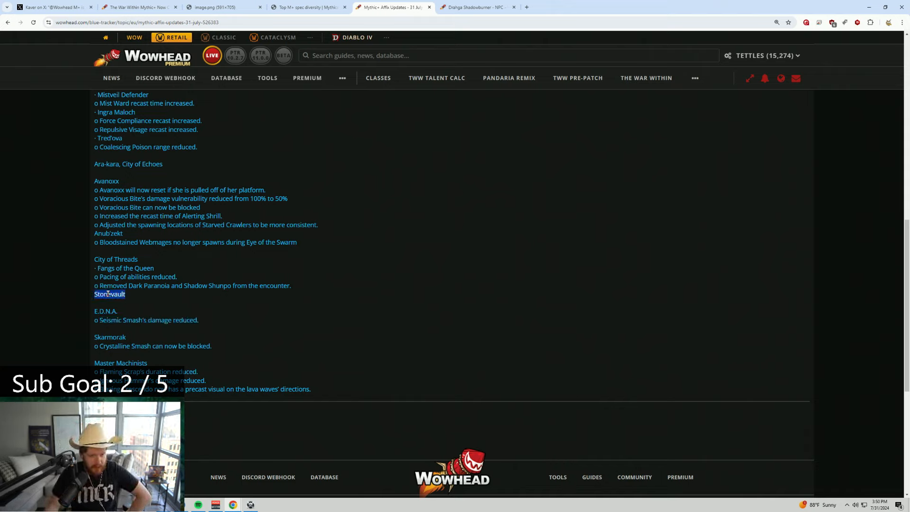
left_click_drag(225, 321, 107, 319)
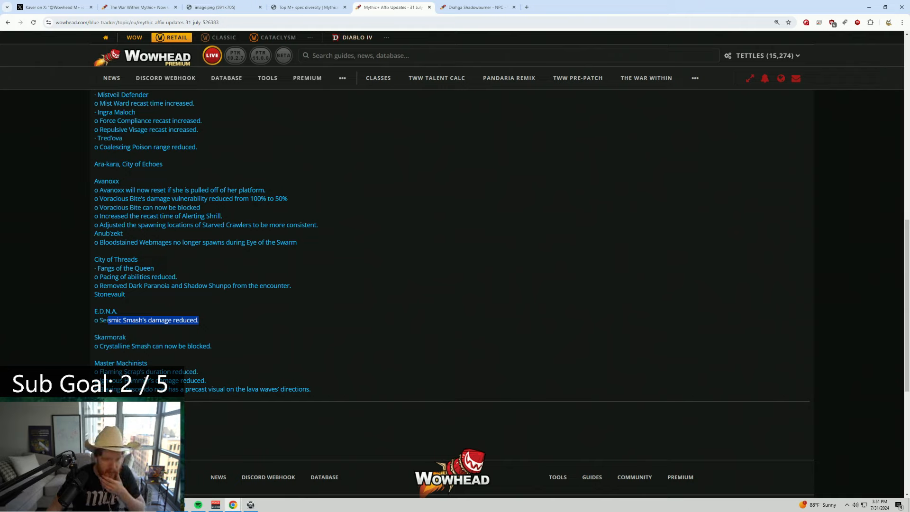
left_click_drag(211, 346, 103, 346)
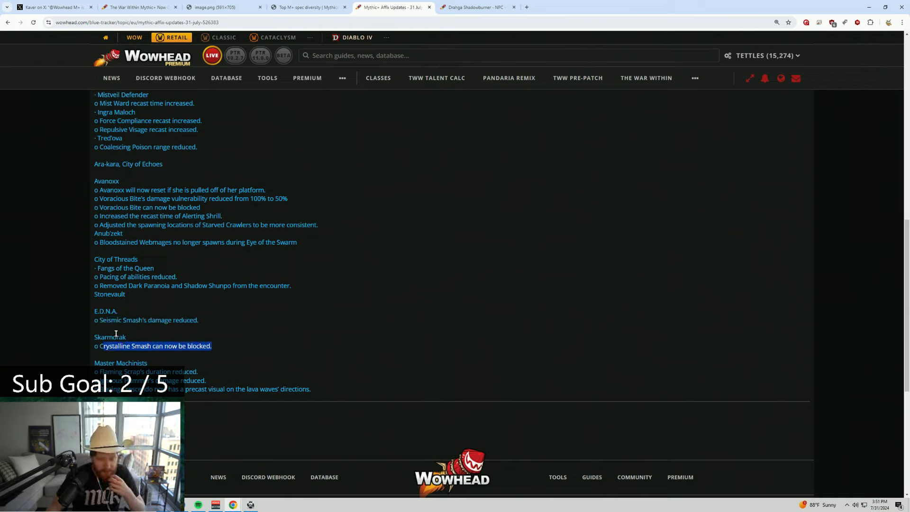
left_click_drag(99, 371, 197, 372)
left_click_drag(105, 389, 267, 389)
left_click(302, 386)
triple_click(310, 388)
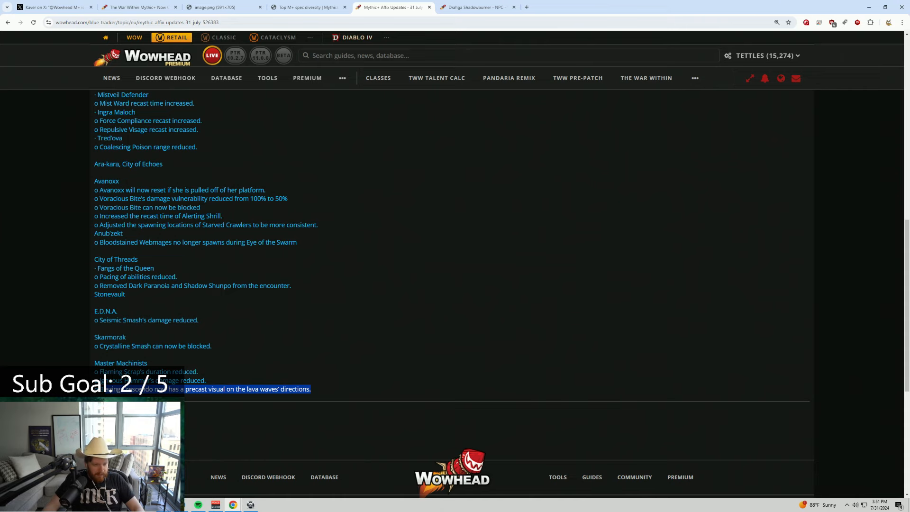
From Videos/DungeonVids in File Explorer, play the StonevaultCityofThreads recording and skip ahead.
key("super+e")
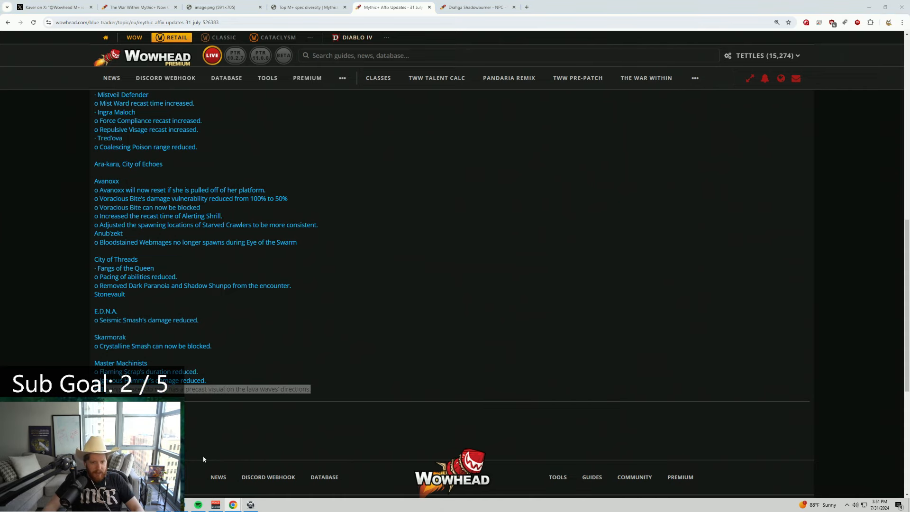
left_click(93, 83)
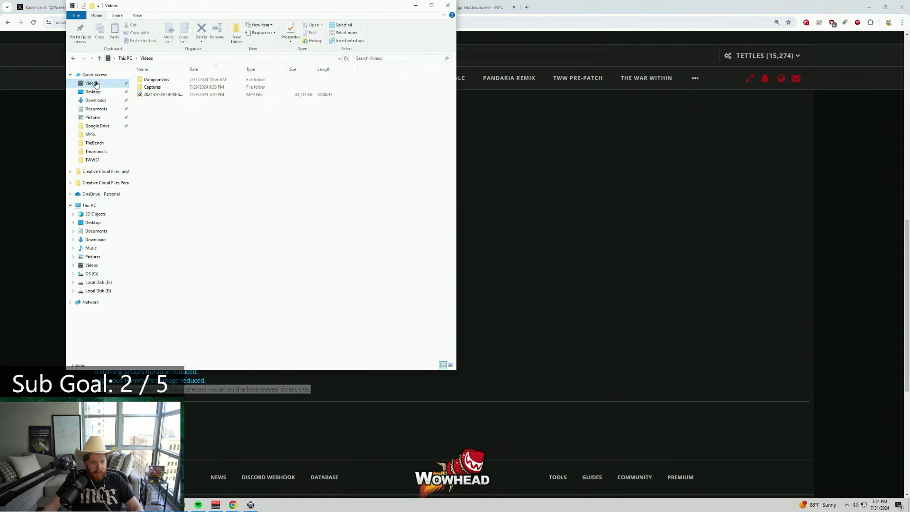
double_click(157, 80)
left_click(276, 108)
double_click(276, 108)
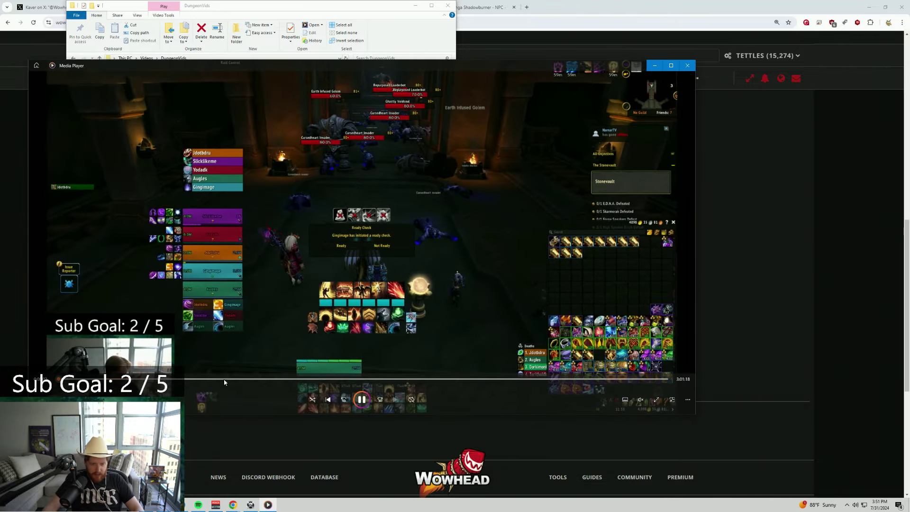
mouse_move(223, 382)
left_mouse_down()
mouse_move(427, 379)
mouse_move(119, 383)
left_mouse_up()
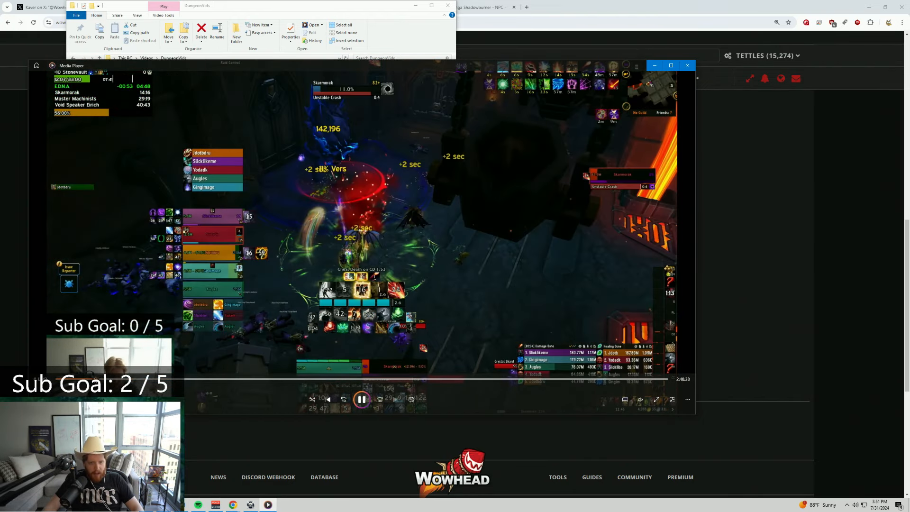
Seek back in the Stonevault clip and flip between the video and the Wowhead article.
mouse_move(120, 383)
left_mouse_down()
mouse_move(71, 381)
mouse_move(131, 382)
left_mouse_up()
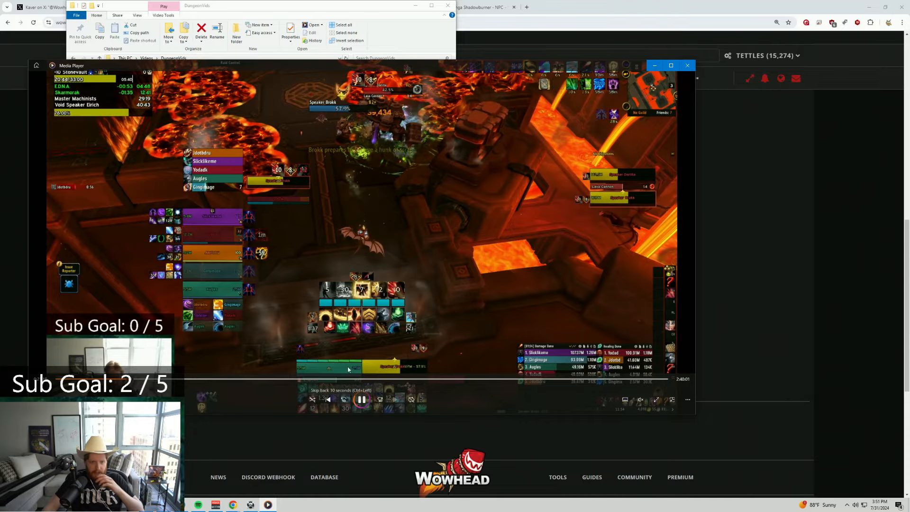
left_click(383, 118)
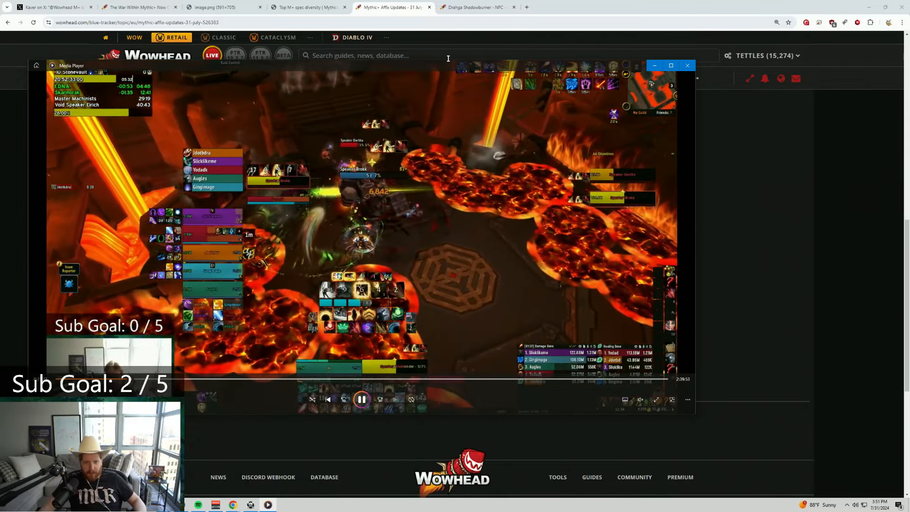
left_click(496, 436)
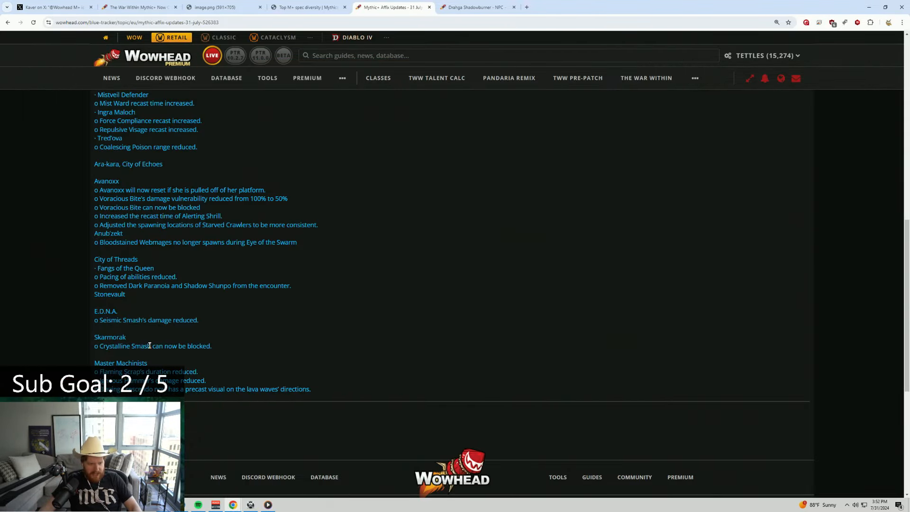
key("alt+Tab")
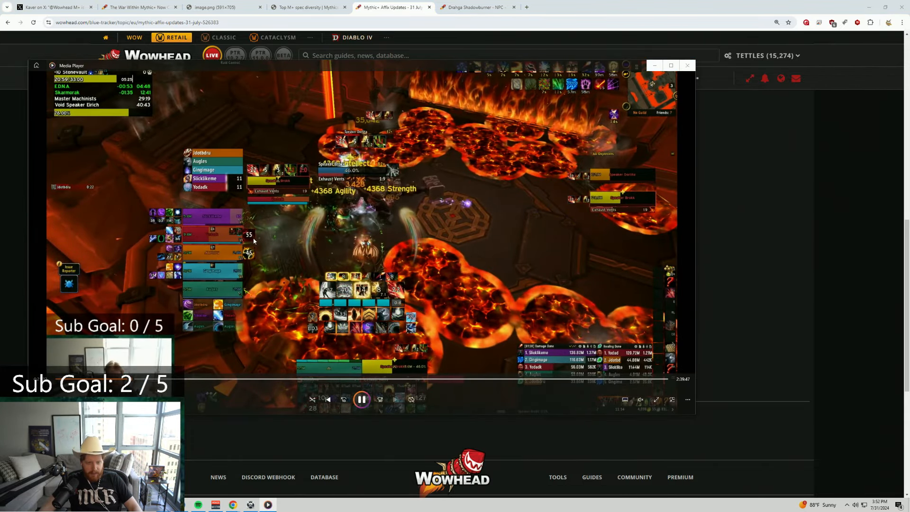
key("alt+Tab")
key("alt+Tab")
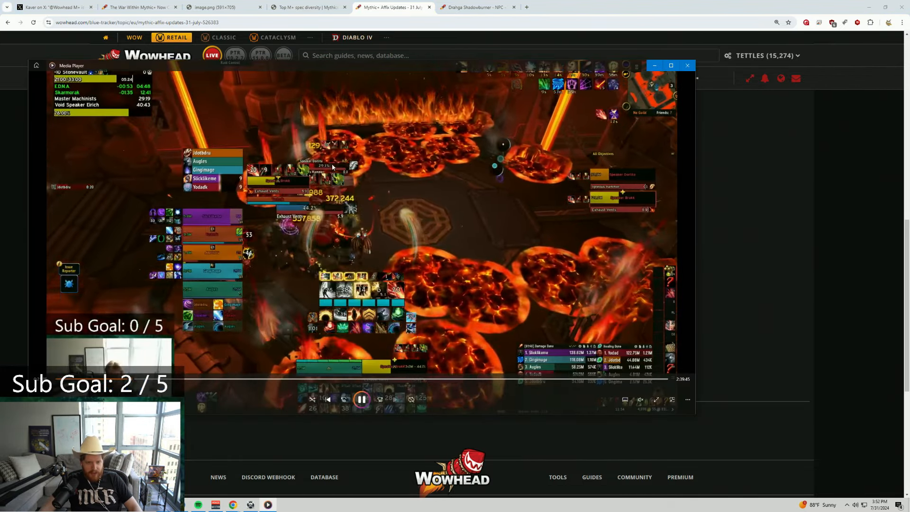
key("alt+Tab")
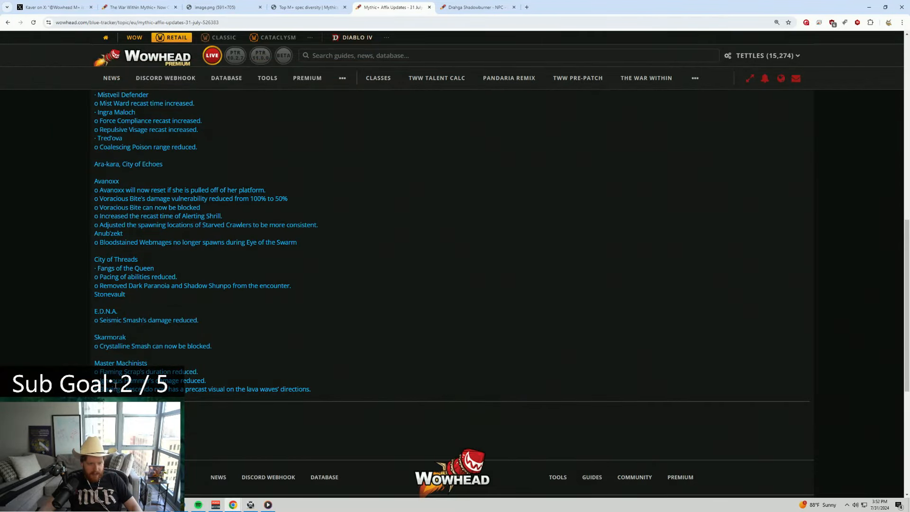
Select the lava waves precast visual note and play/pause the clip through the lava boss fight.
left_click_drag(96, 372, 276, 390)
key("alt+Tab")
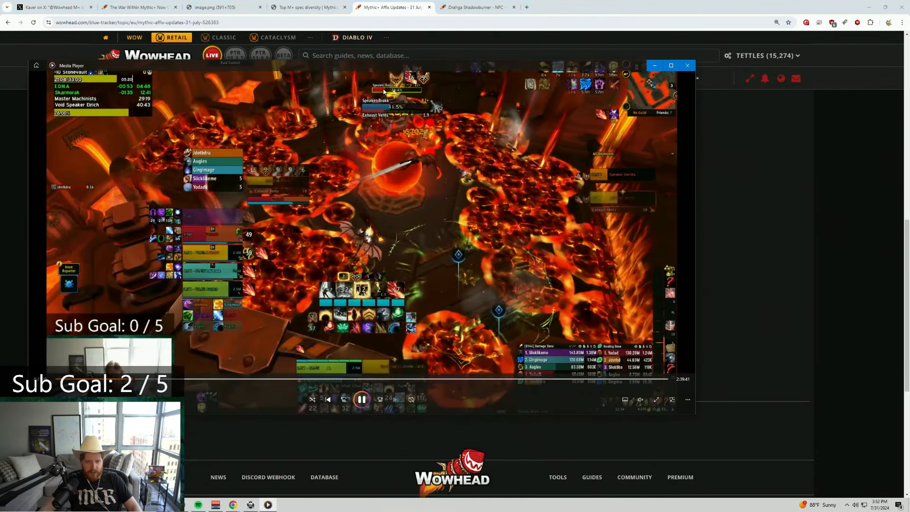
key("space")
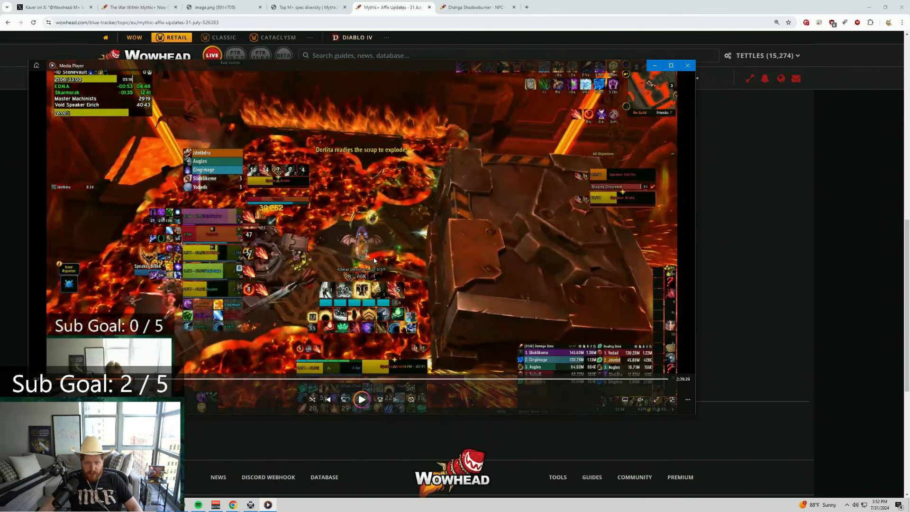
key("space")
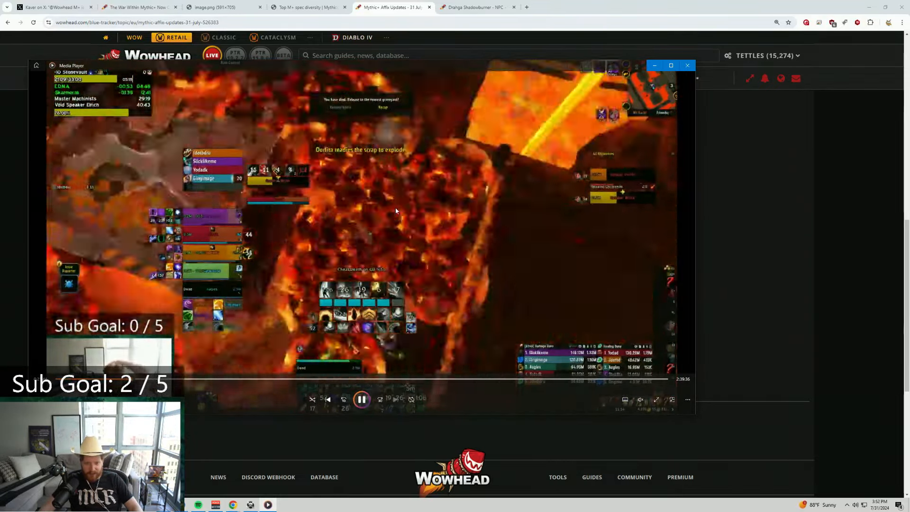
key("space")
key("space")
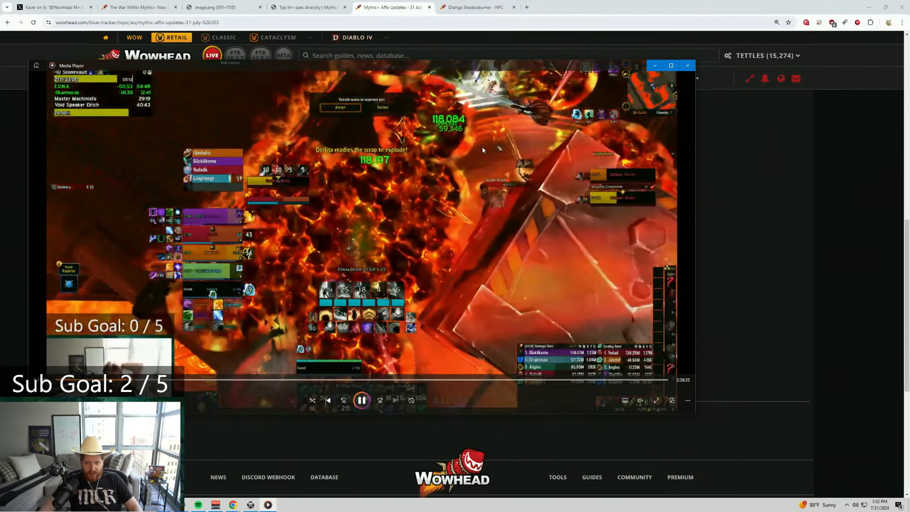
key("space")
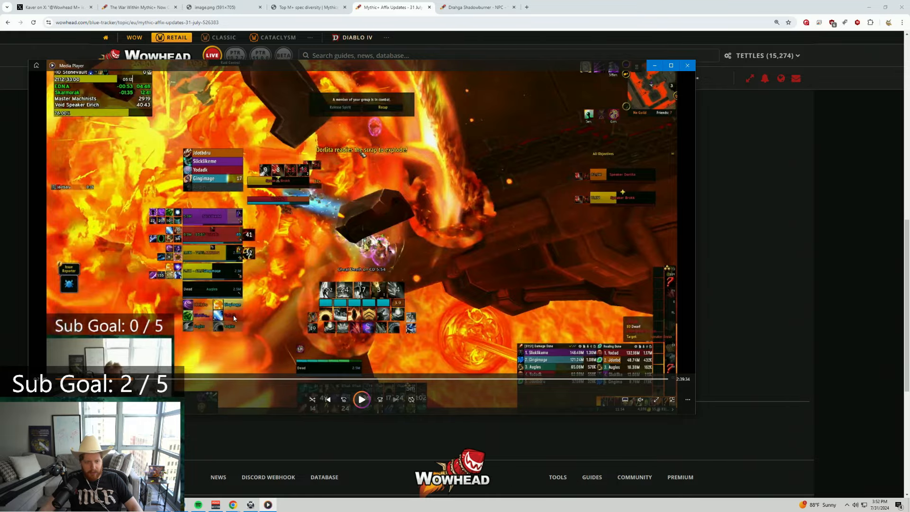
key("space")
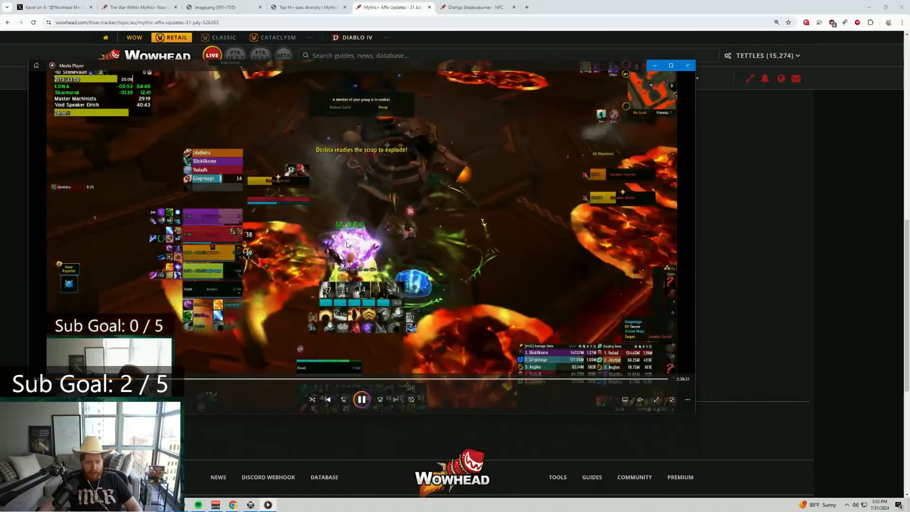
key("space")
Close Media Player and highlight the Master Machinists notes through the lava waves line.
left_click(687, 65)
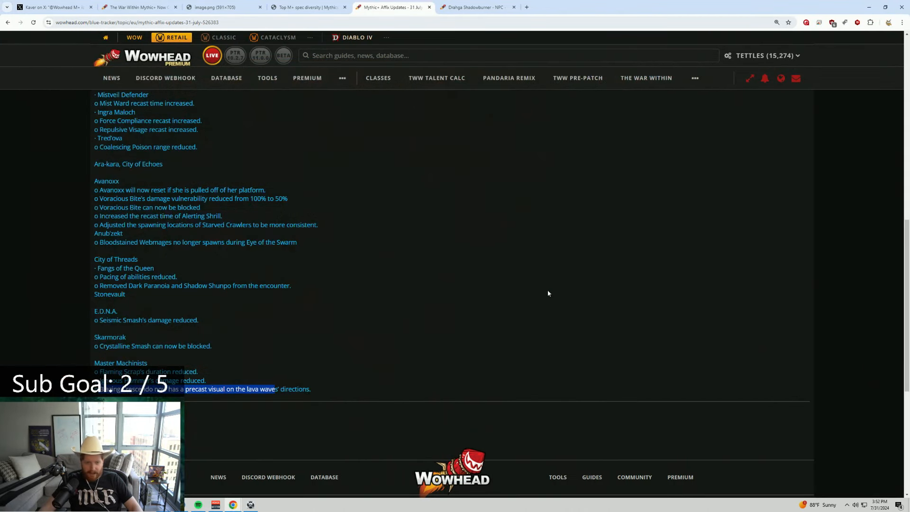
left_click(453, 329)
left_click_drag(330, 397, 106, 355)
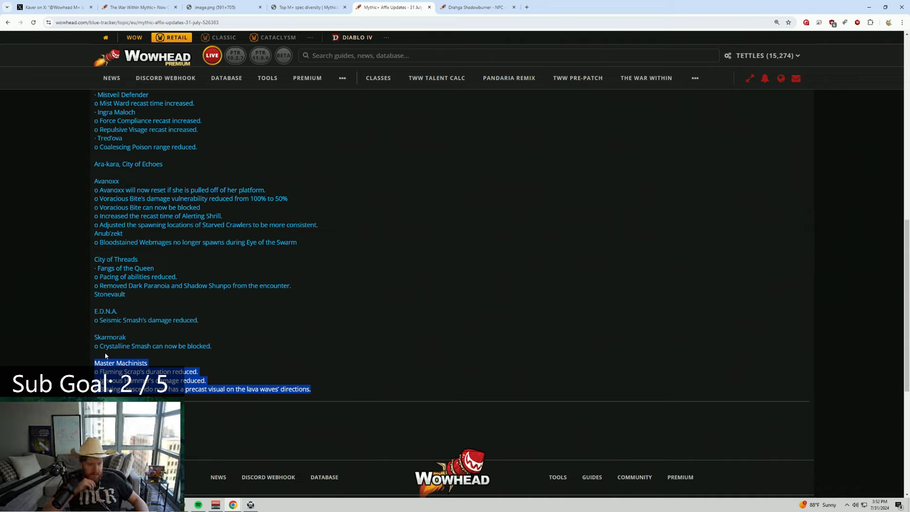
scroll(471, 342, "up", 15)
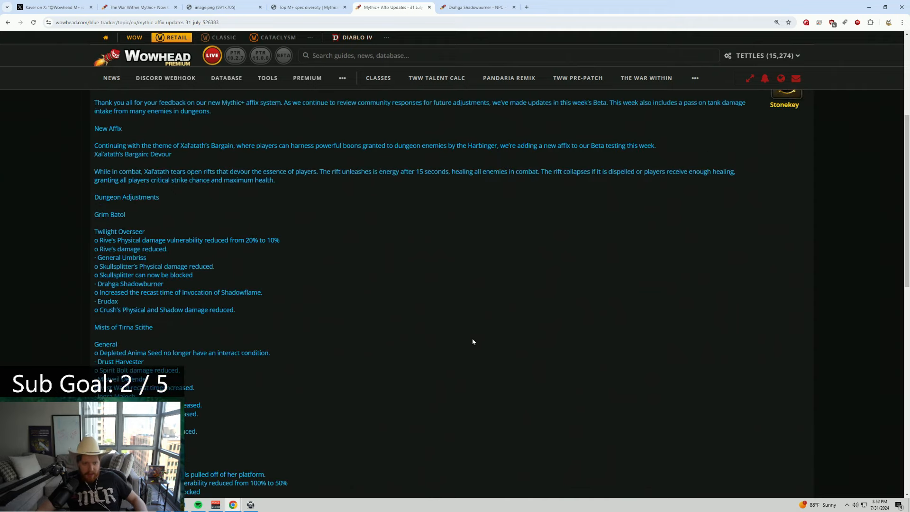
Highlight the Devour rift paragraph, then from the Wowhead home page open the 'Mythic+ Affix and Dungeon Tuning - New Devour Affix' article.
left_click_drag(96, 358, 236, 358)
left_click_drag(274, 395, 88, 361)
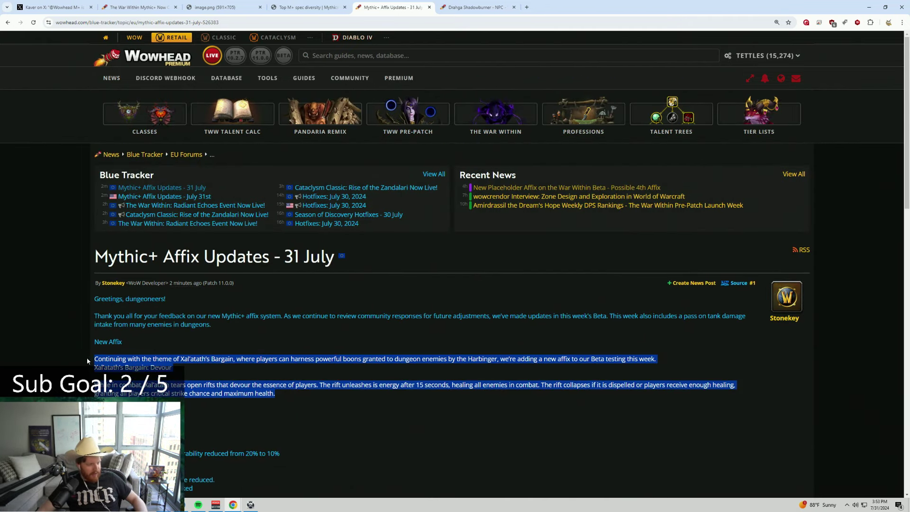
left_click(288, 353)
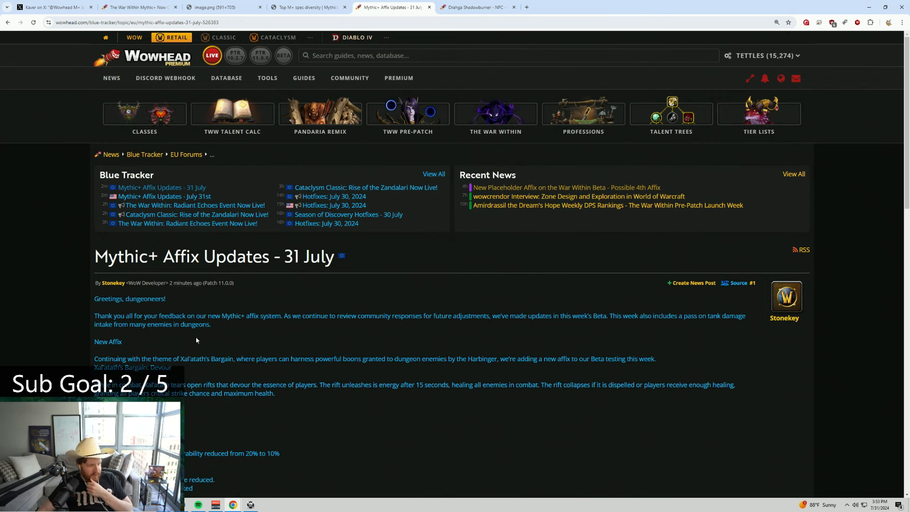
scroll(91, 178, "down", 5)
scroll(188, 279, "down", 4)
scroll(189, 280, "up", 4)
scroll(189, 280, "up", 3)
scroll(188, 280, "up", 1)
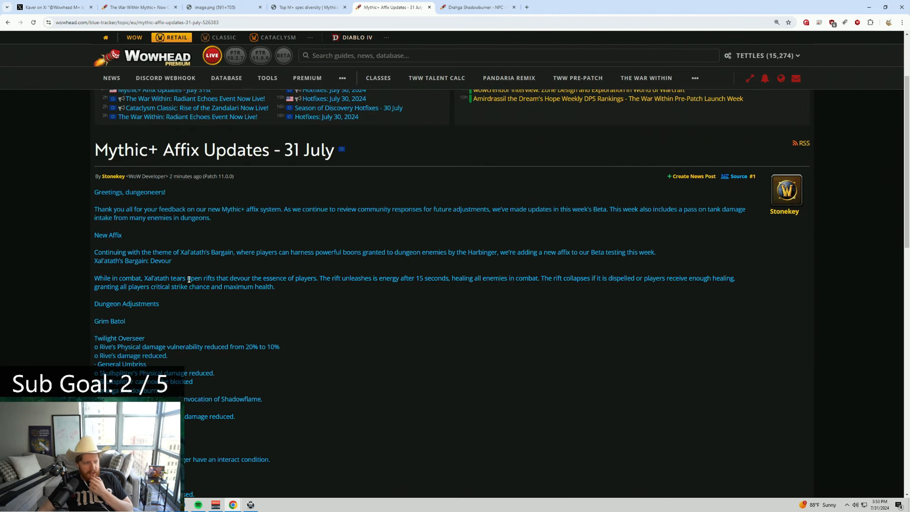
scroll(189, 279, "down", 1)
scroll(189, 280, "down", 5)
scroll(189, 280, "down", 3)
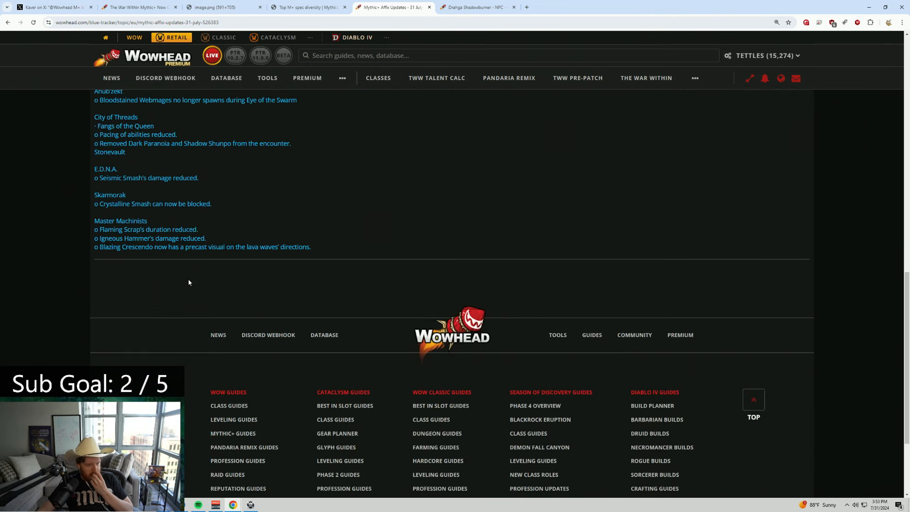
scroll(188, 282, "up", 2)
scroll(188, 283, "up", 5)
scroll(189, 283, "up", 2)
scroll(188, 283, "up", 3)
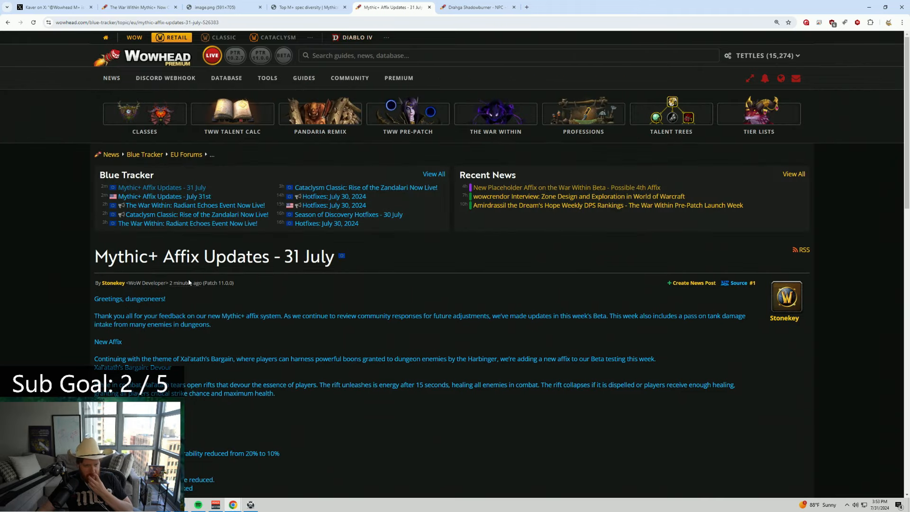
left_click(169, 60)
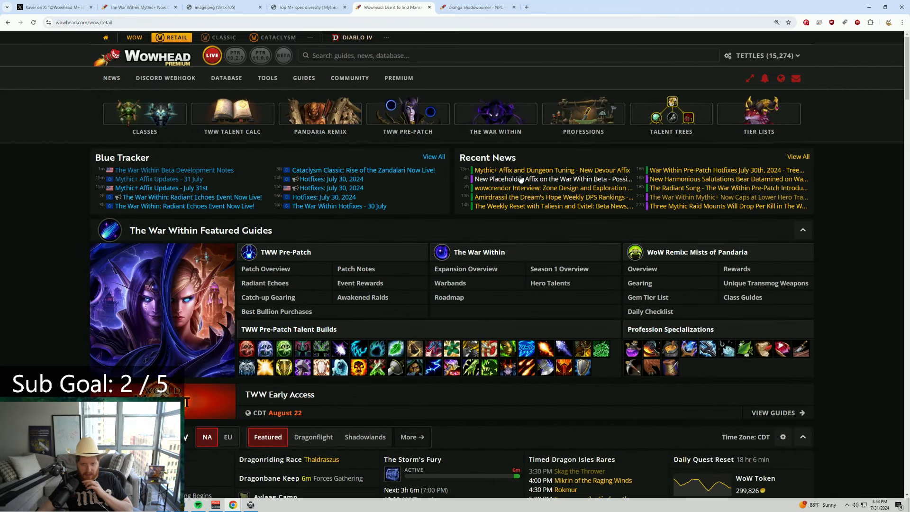
left_click(523, 172)
scroll(356, 227, "down", 5)
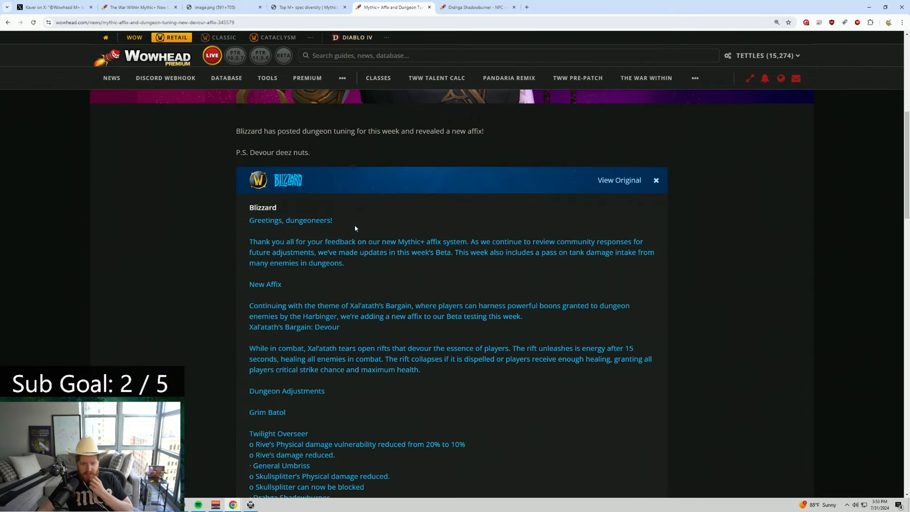
scroll(356, 228, "down", 3)
scroll(355, 228, "down", 3)
scroll(356, 227, "up", 5)
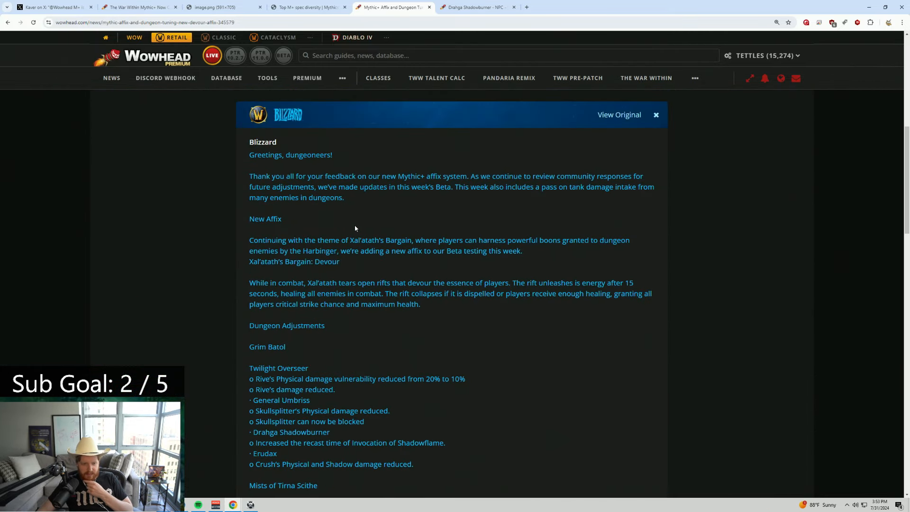